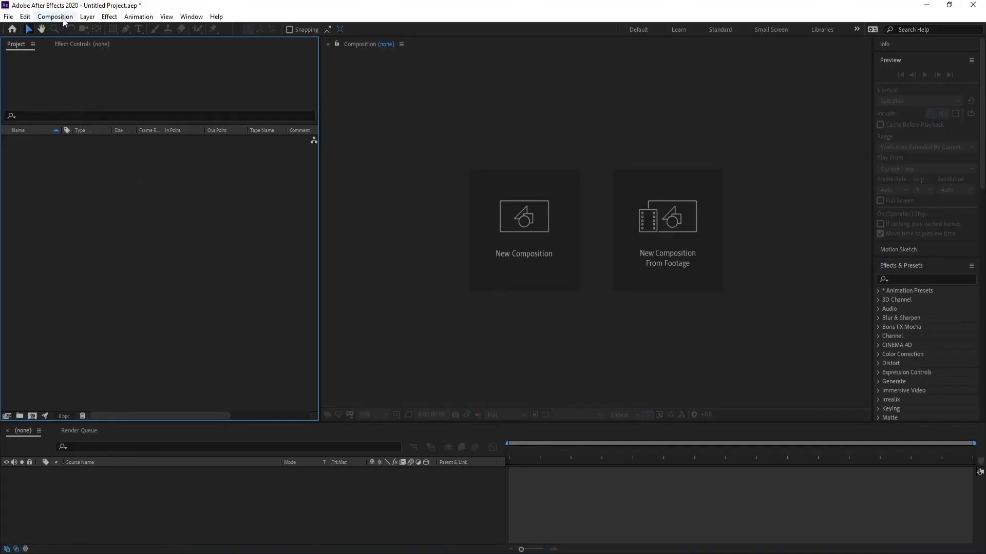
- Create a new composition with the default 1920×1080, 60 fps, 10-second settings
click(55, 17)
click(72, 31)
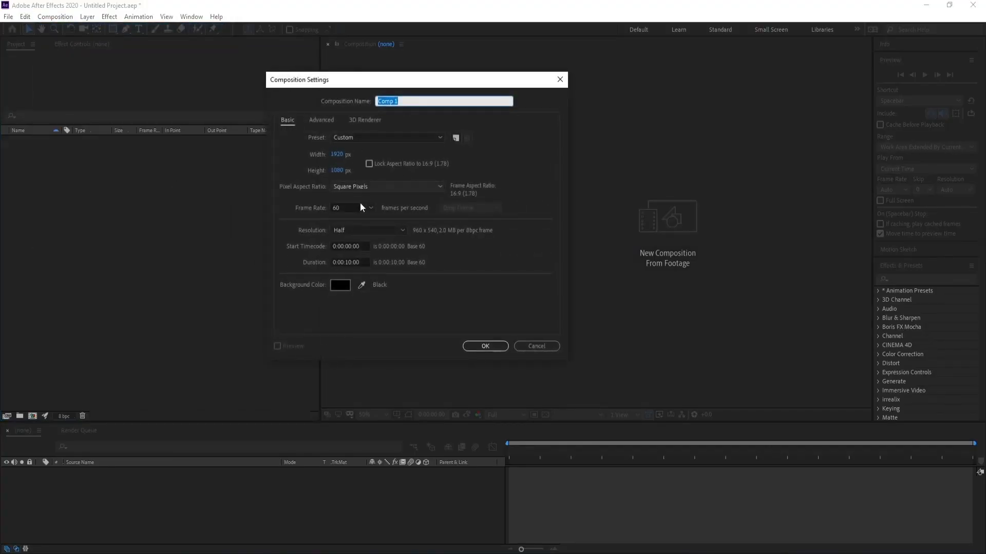
click(485, 346)
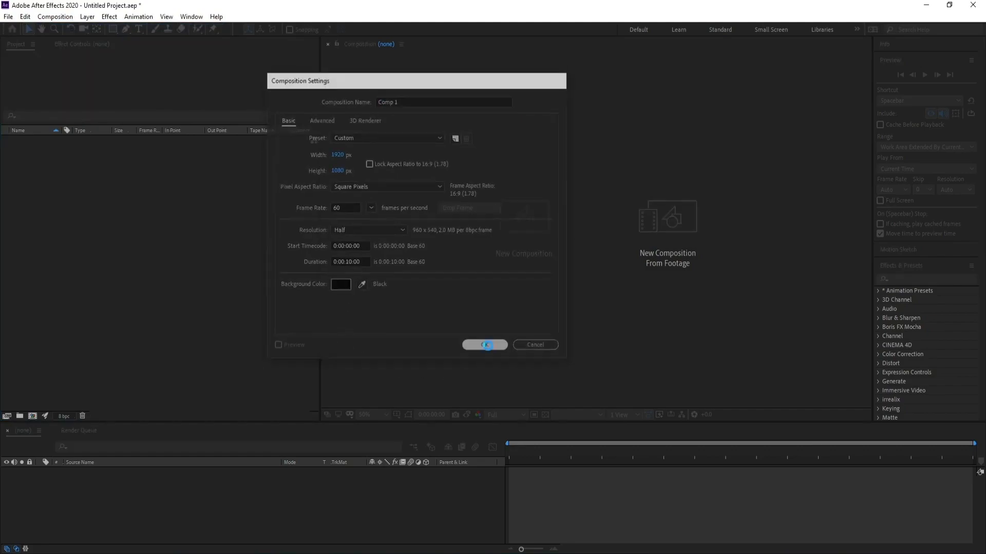
- Import the image sweet.png from the photos/31 folder into the project
click(8, 16)
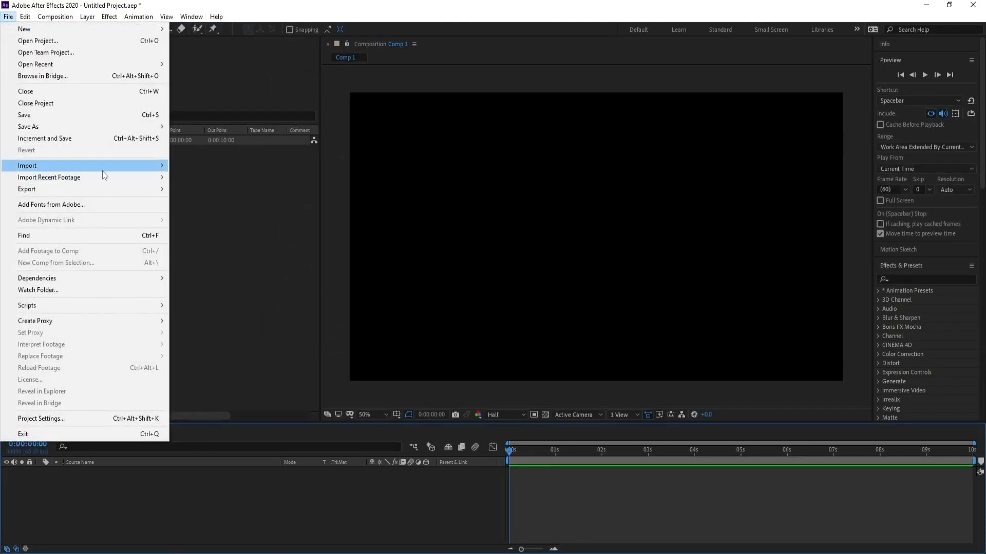
mouse_move(103, 165)
click(197, 167)
click(199, 140)
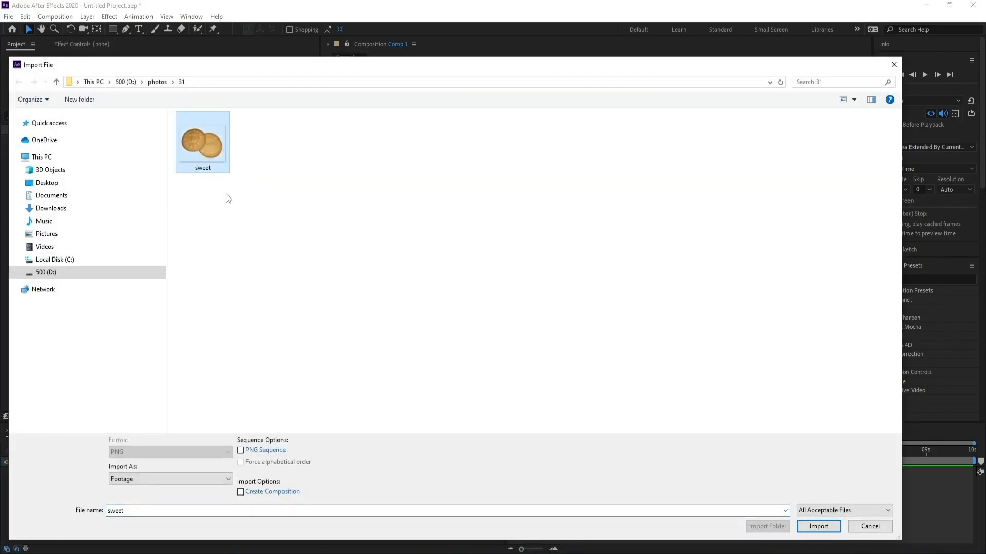
click(815, 528)
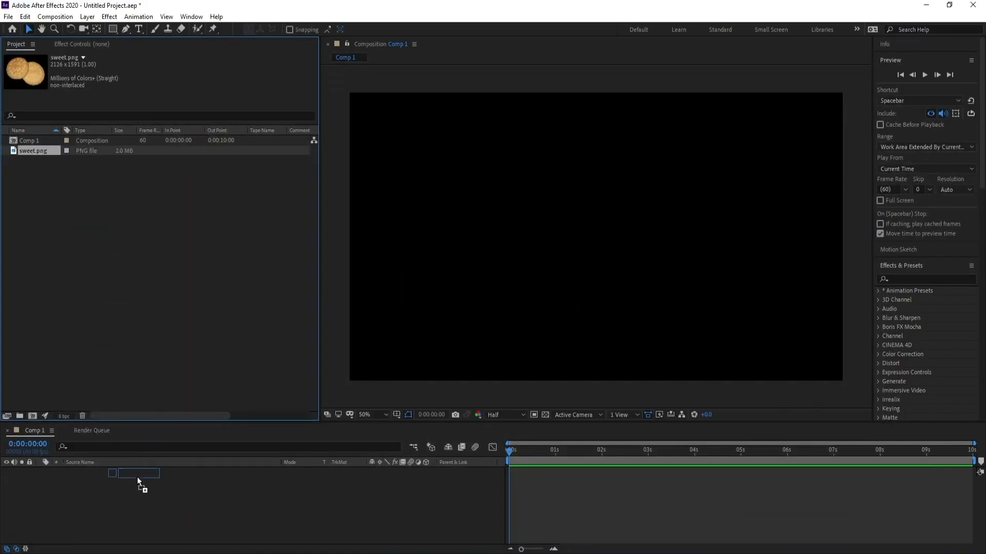
- Place sweet.png in the composition and scale the layer down to 64%
drag(137, 476, 138, 488)
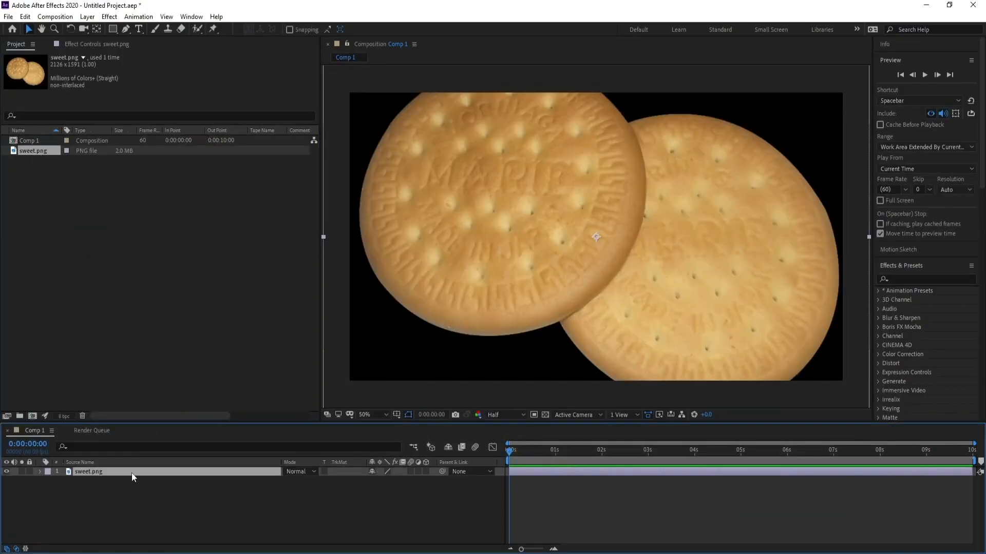
key(s)
drag(385, 481, 374, 488)
click(188, 473)
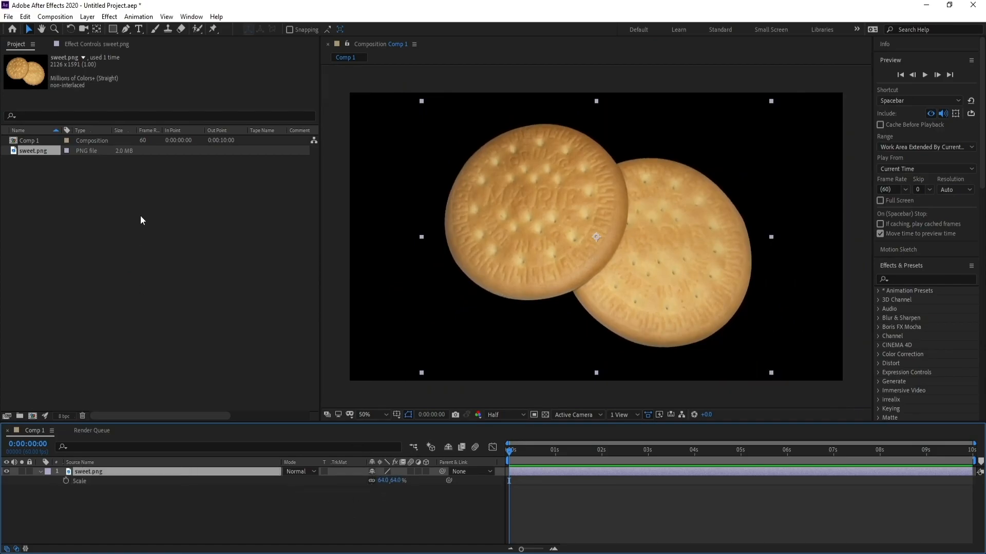
- Pre-compose the sweet.png layer into a new composition named sweet, moving all attributes into it
click(87, 17)
click(147, 370)
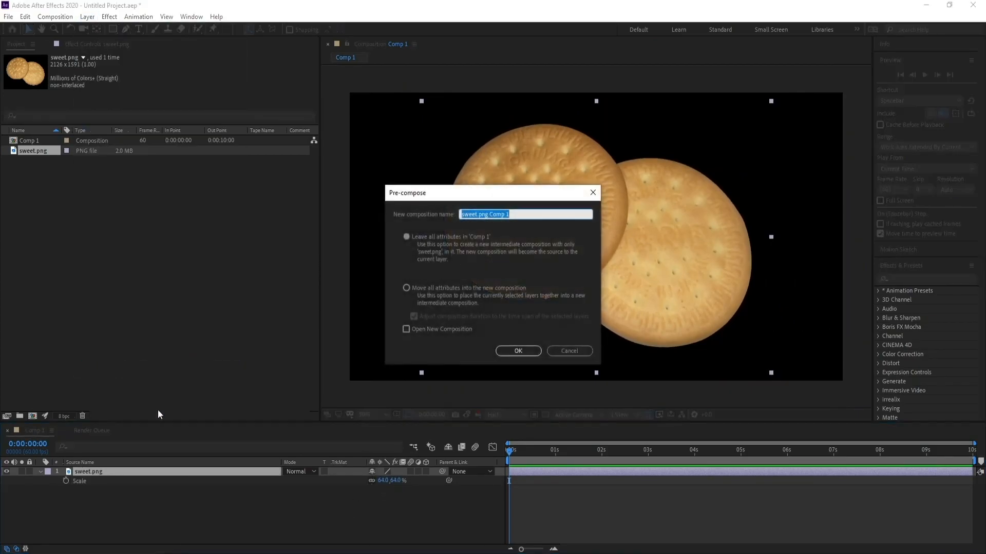
click(479, 214)
drag(479, 214, 563, 216)
key(BackSpace)
click(406, 288)
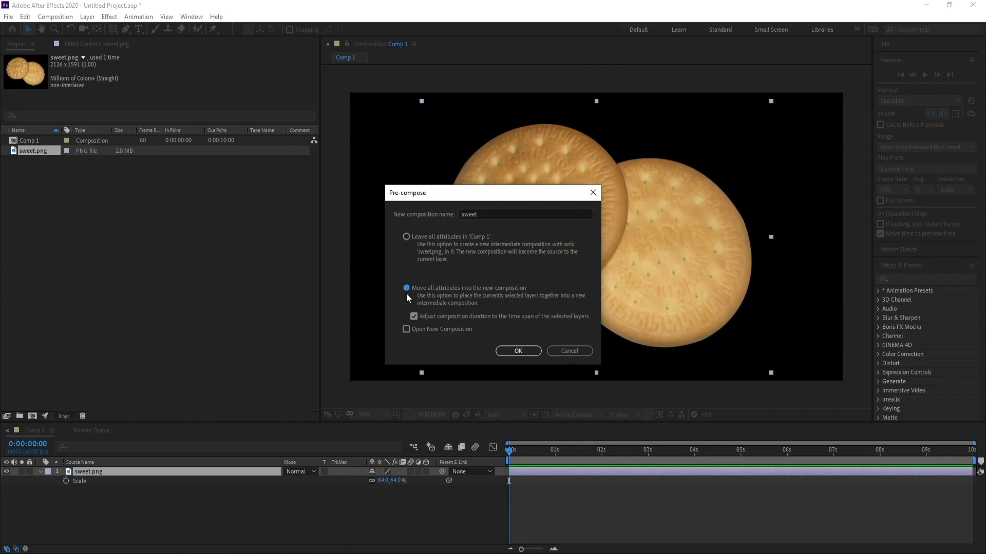
click(522, 353)
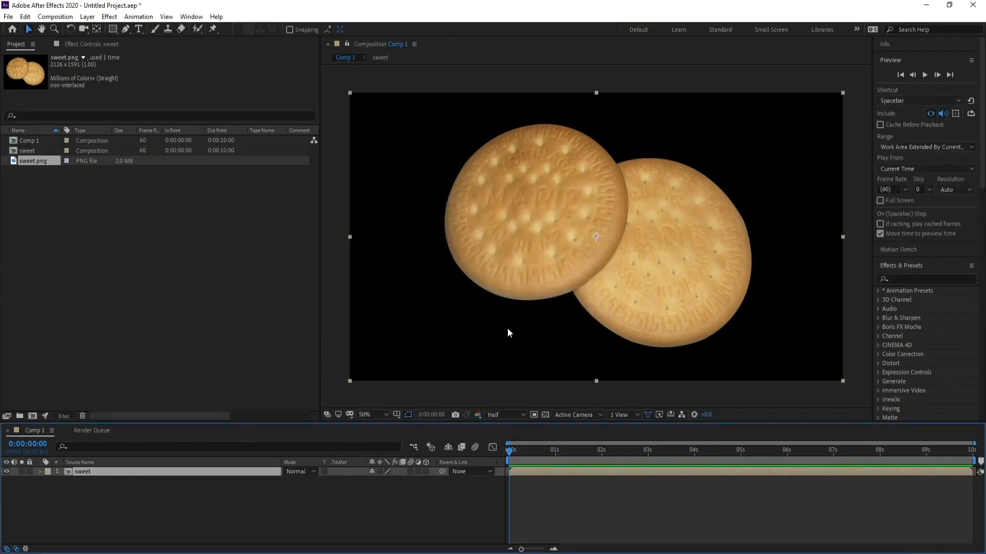
- Search the effects for shatter and apply the Shatter effect to the sweet layer
click(912, 277)
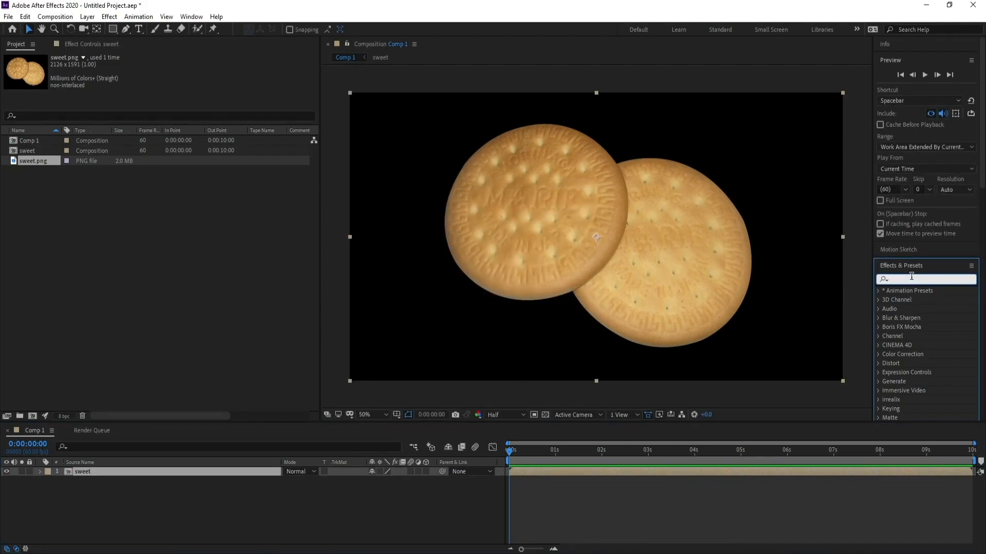
text(shatt)
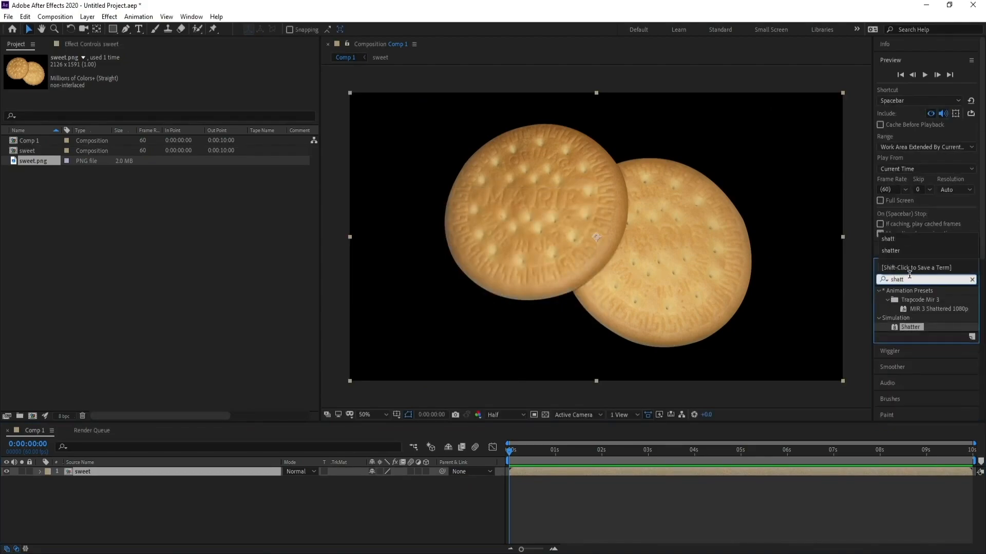
drag(909, 327, 231, 473)
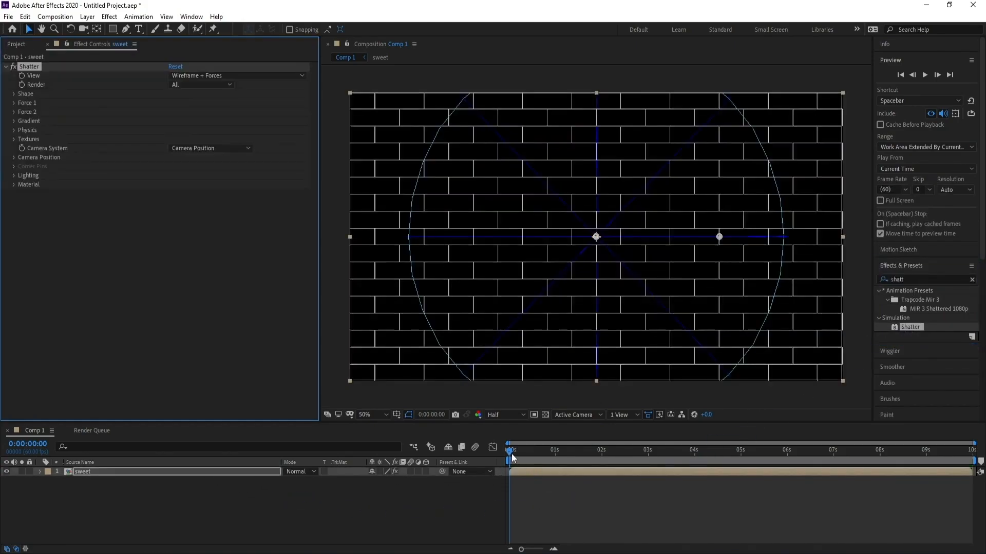
- Move to frame 10 and set the Shatter effect's View to Rendered
click(518, 458)
drag(518, 458, 519, 459)
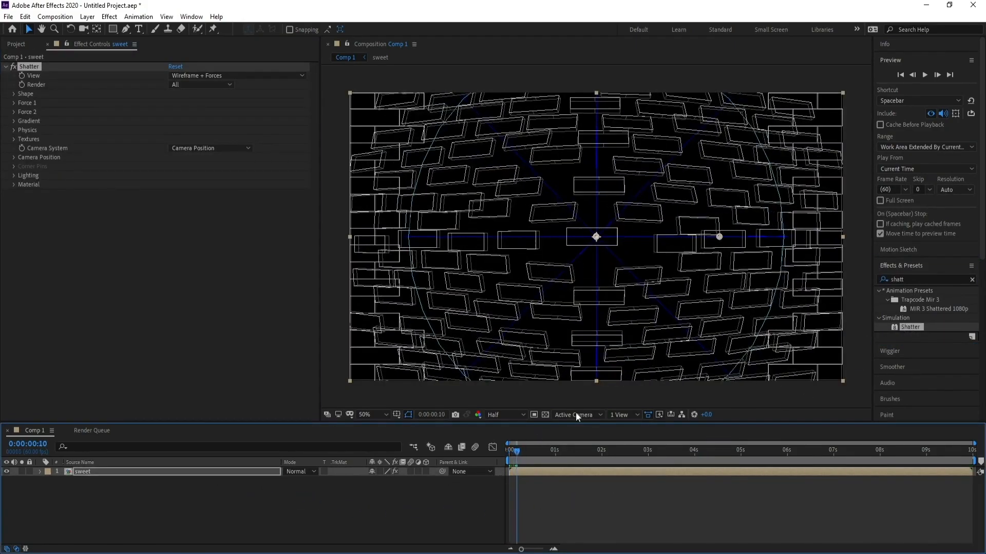
click(200, 76)
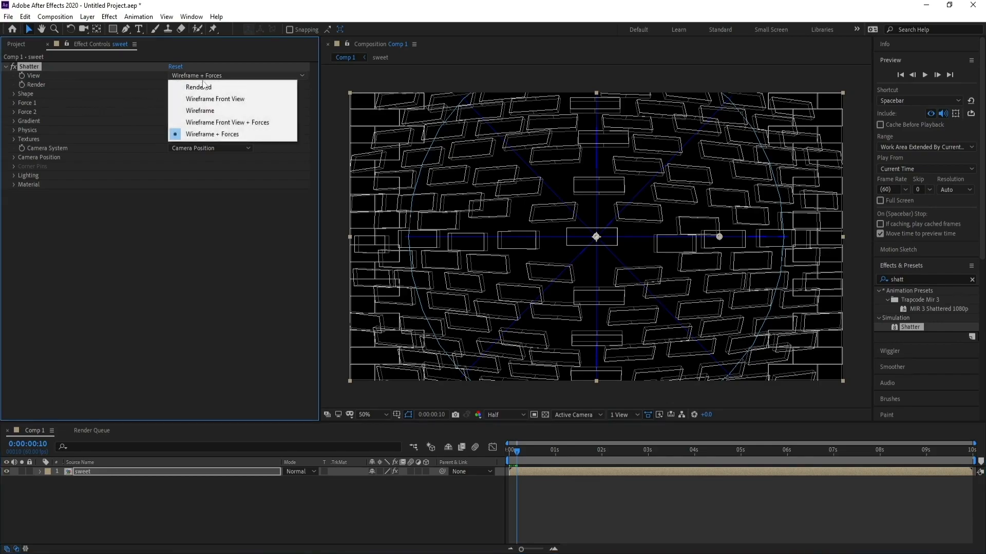
click(204, 88)
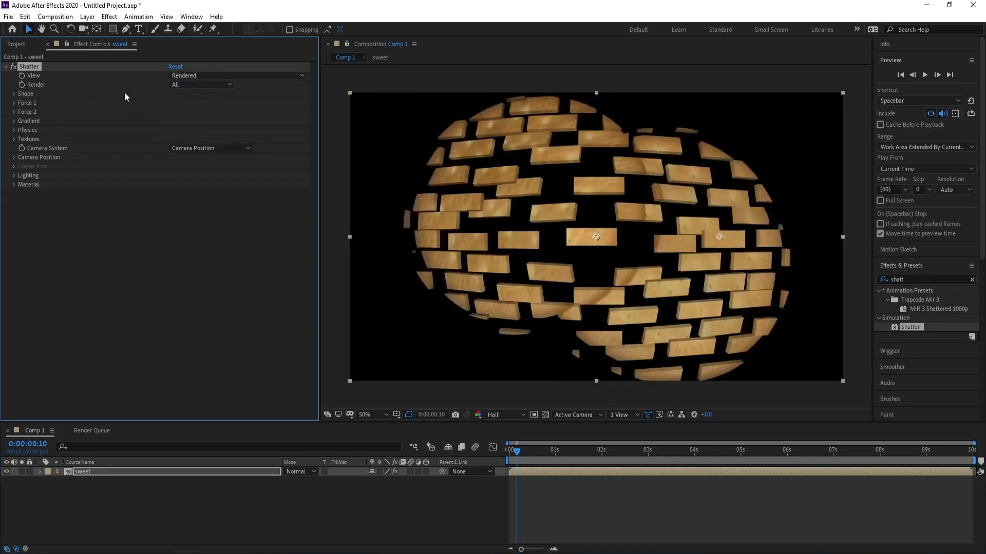
- Set the Shatter Shape pattern to Glass
click(14, 94)
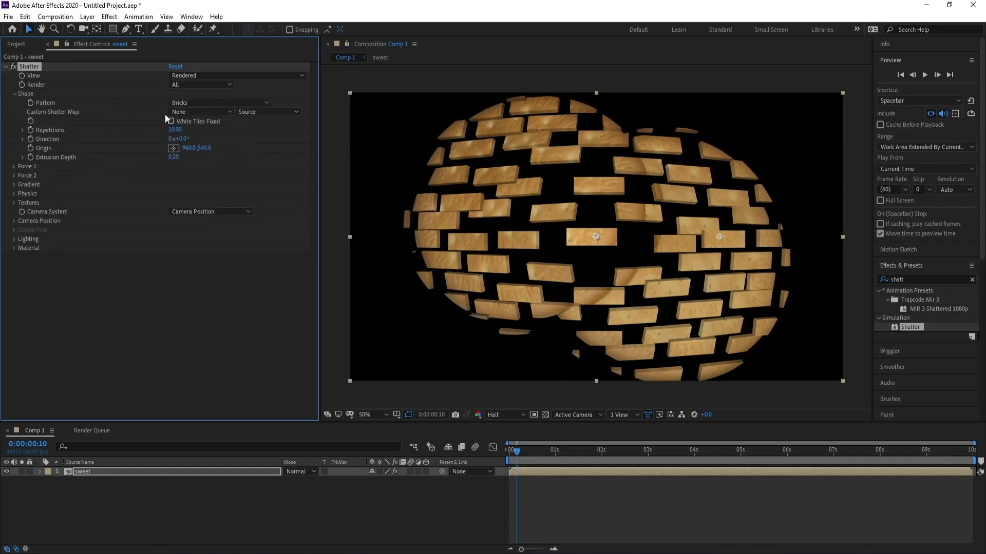
click(193, 104)
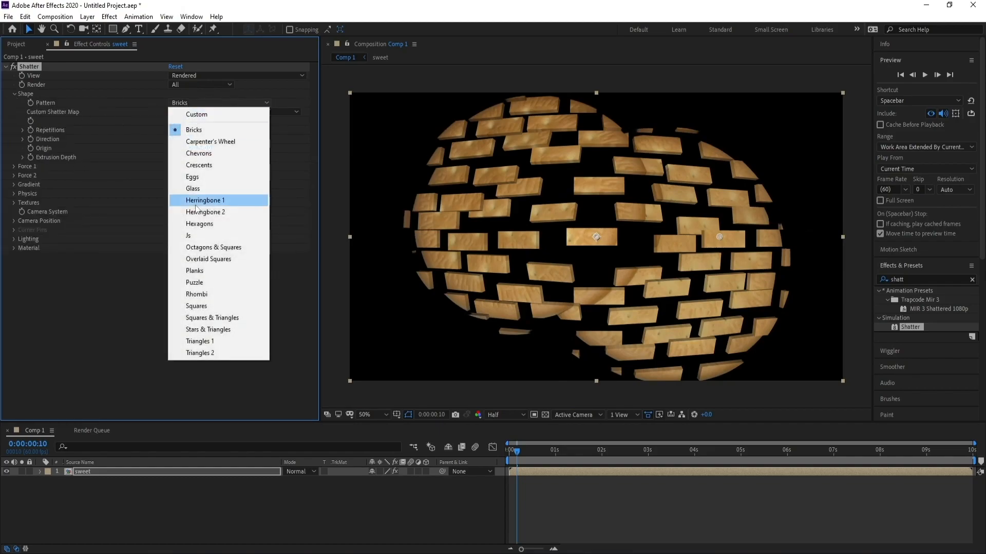
click(194, 188)
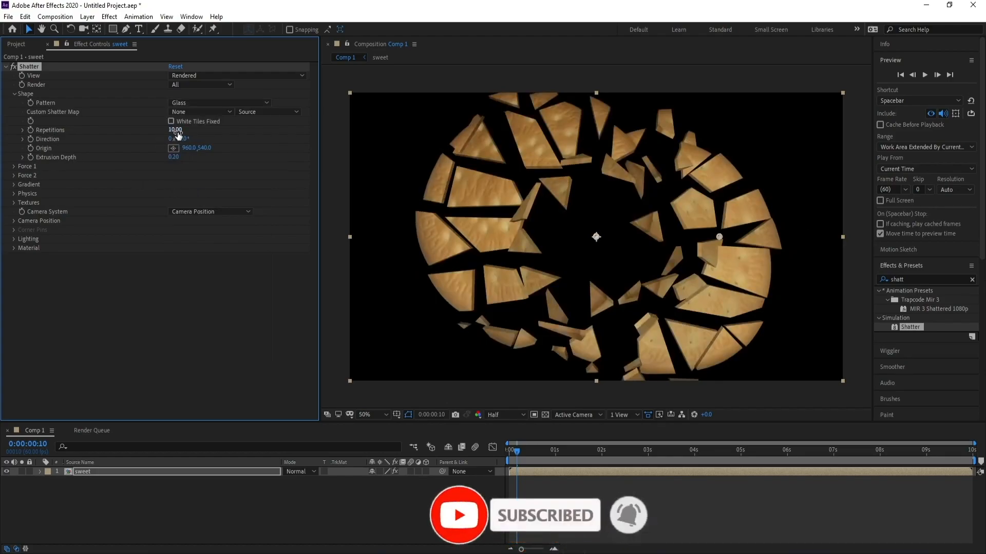
- Set the Shatter Shape Repetitions to 50 and Extrusion Depth to 0.30
drag(175, 130, 285, 135)
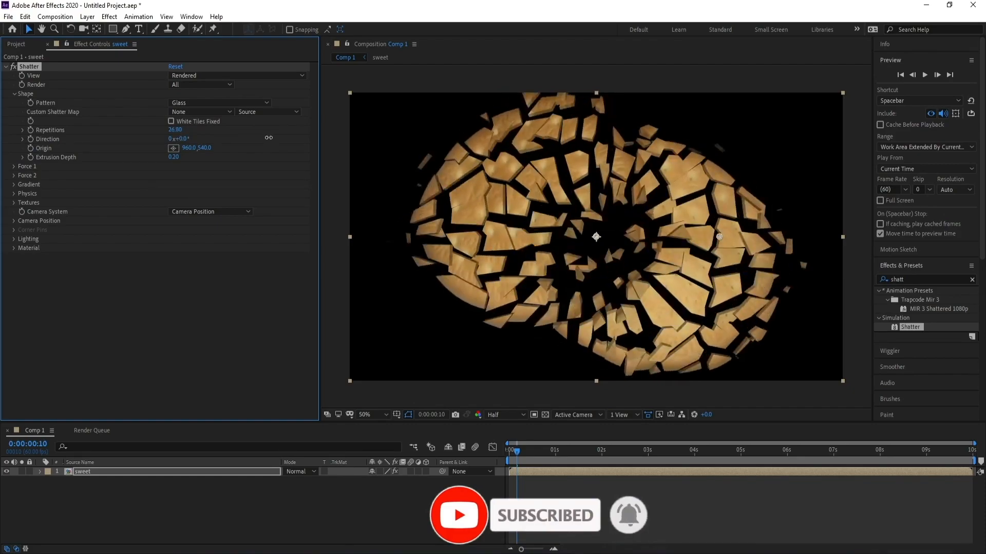
click(175, 129)
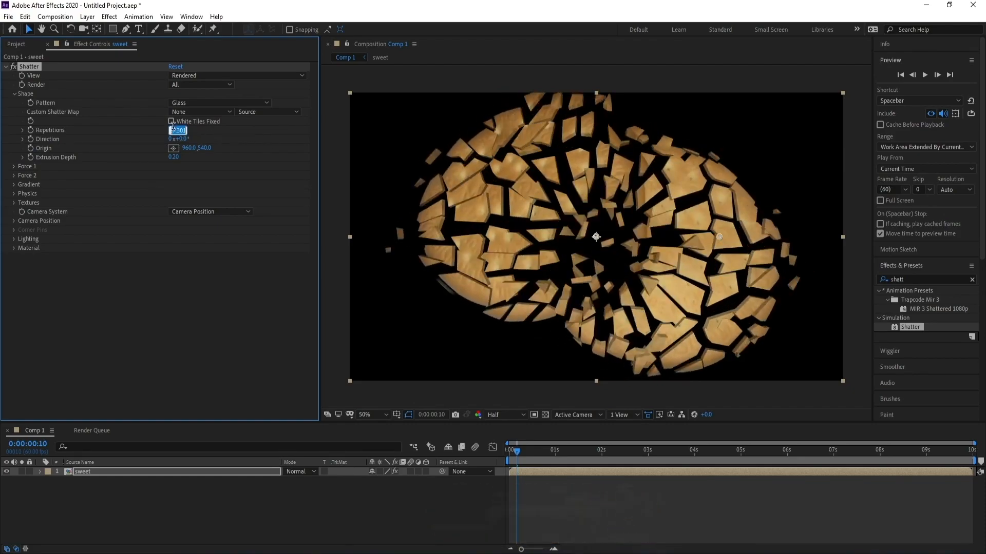
text(50)
key(Return)
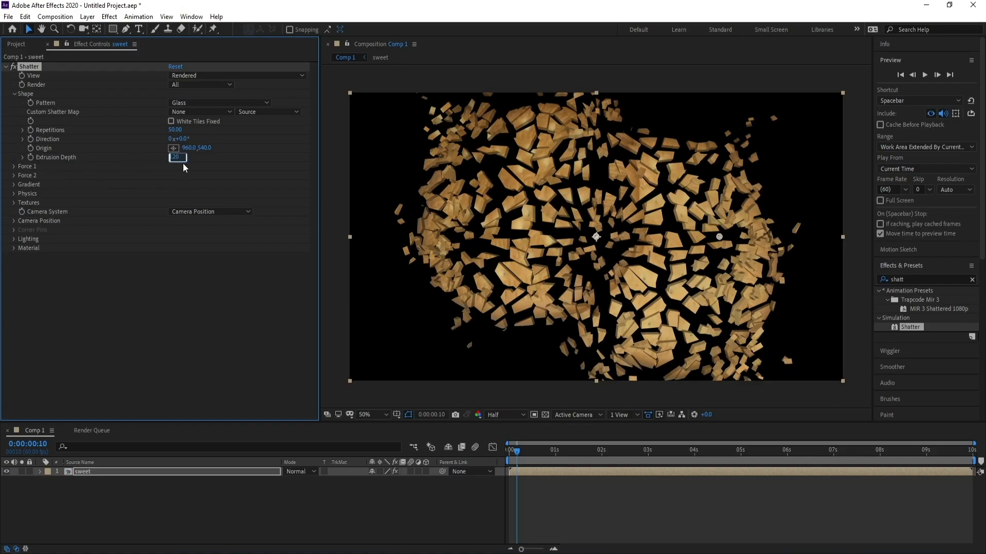
text(0.3)
key(Return)
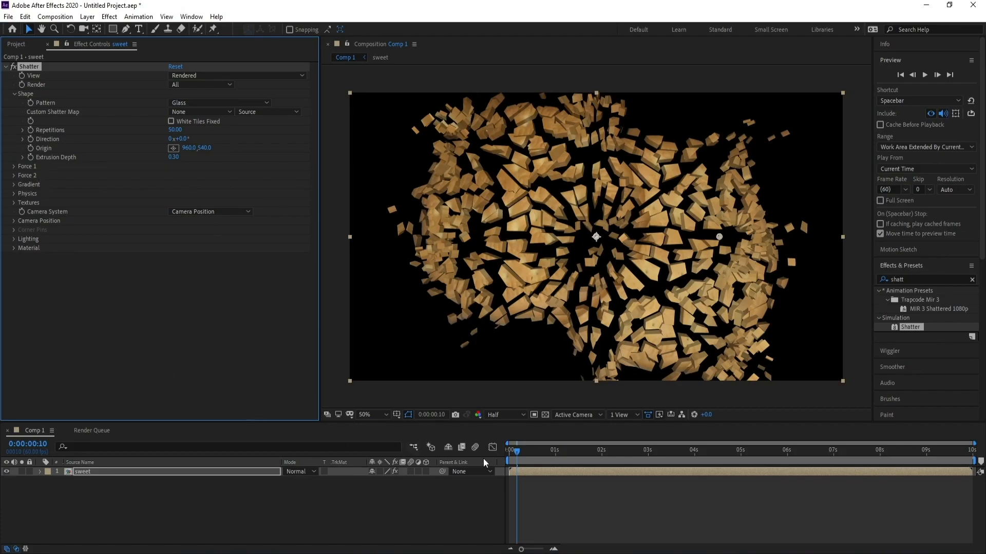
- Return to the start of the timeline and create a new full-size white solid layer
drag(517, 453, 507, 458)
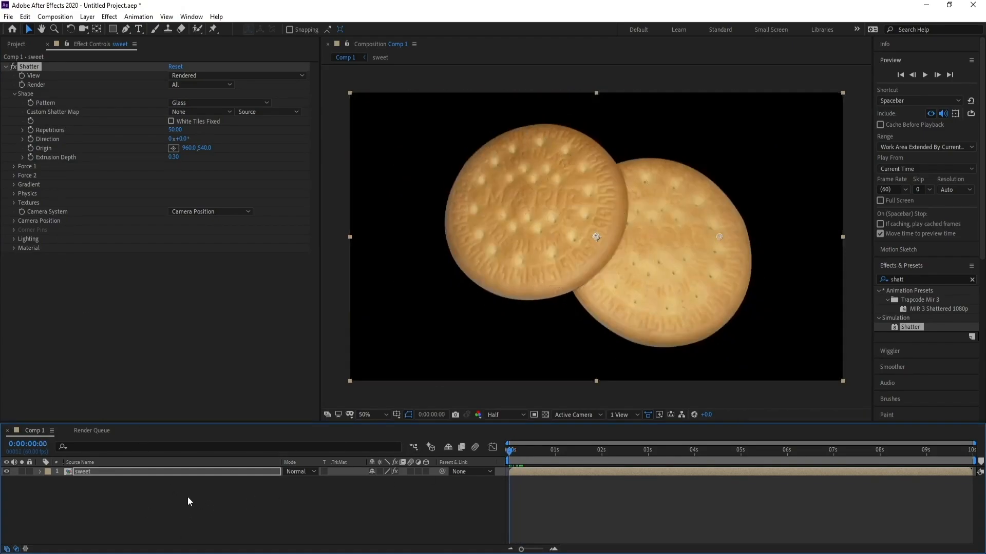
click(127, 505)
click(88, 471)
click(107, 497)
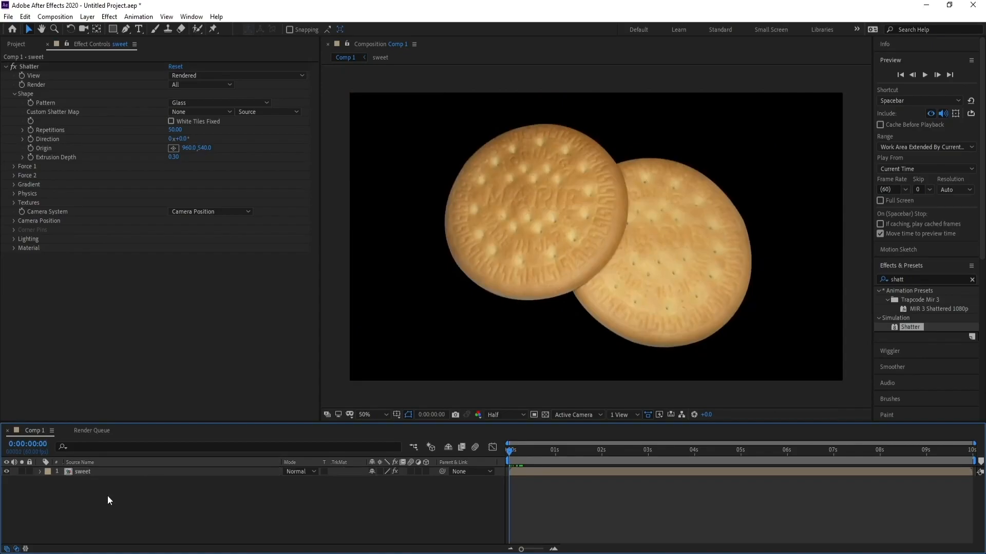
click(87, 16)
mouse_move(97, 30)
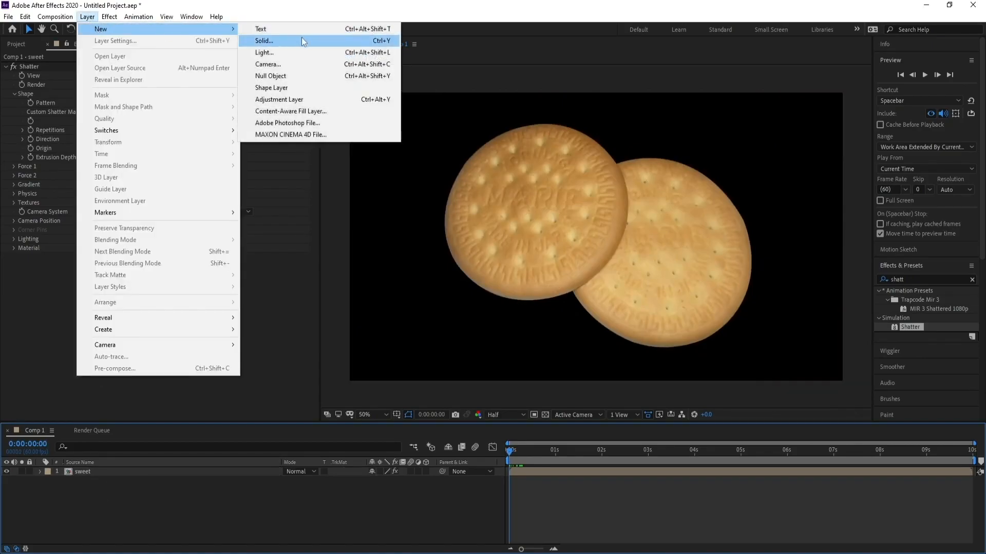
click(301, 37)
click(485, 347)
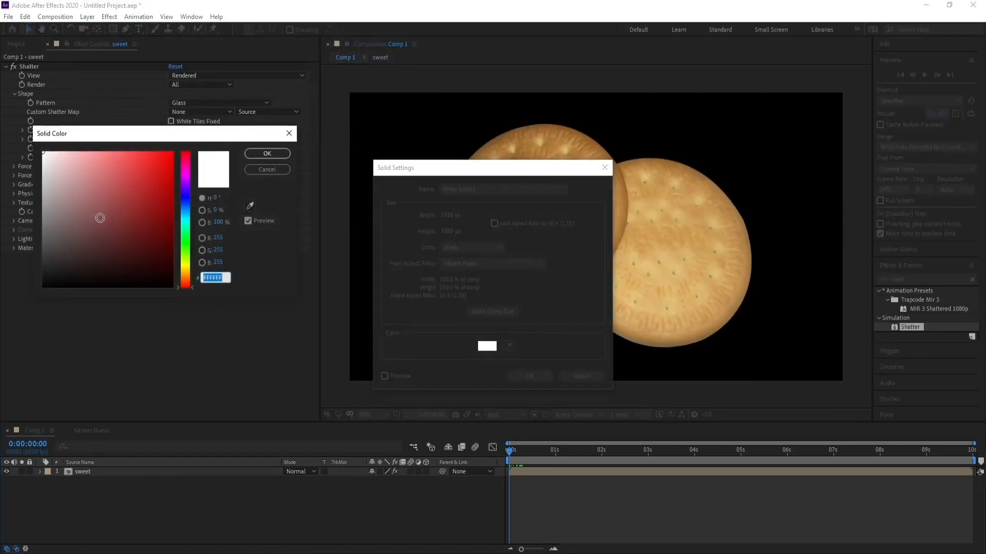
click(289, 134)
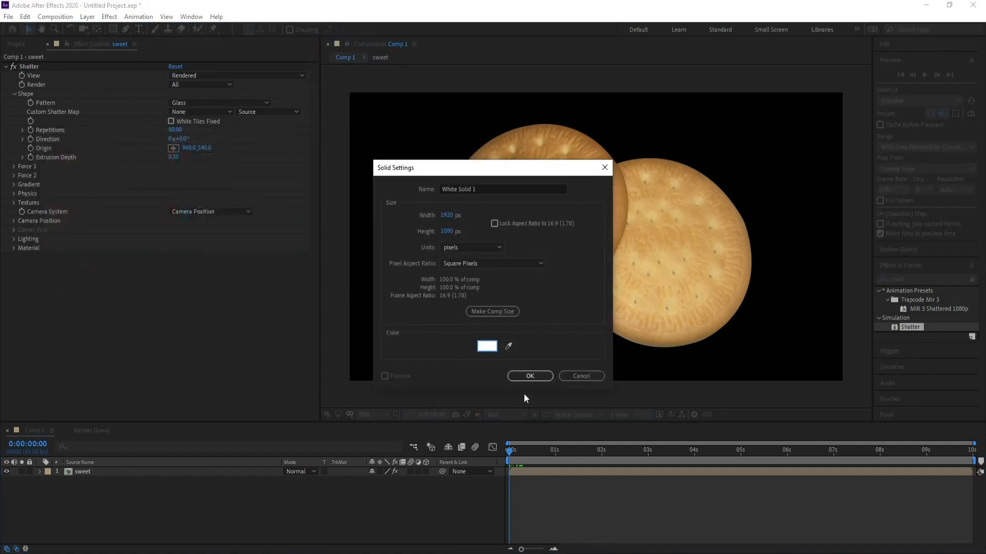
click(529, 378)
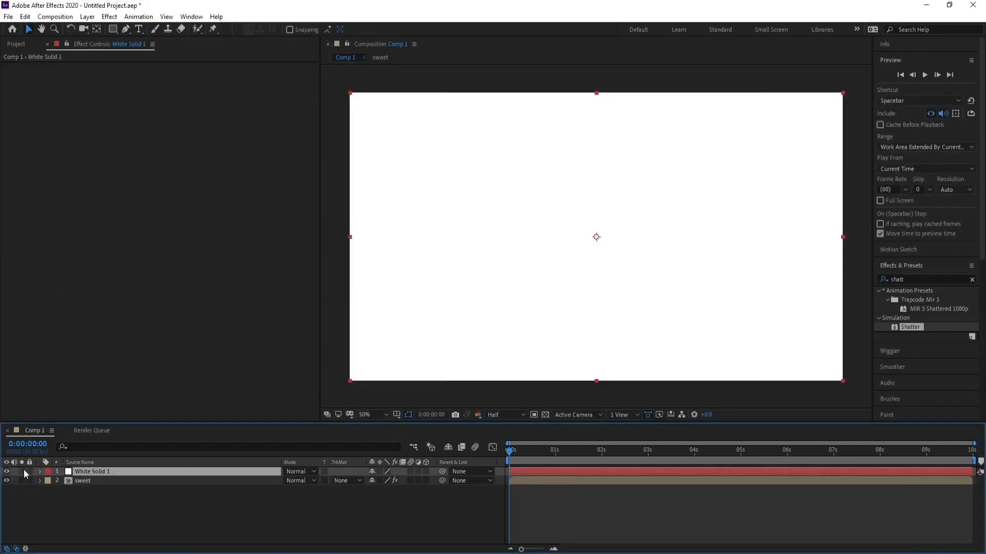
- Hide the white solid and draw a closed Pen mask on it covering the left biscuit's upper-left part along a jagged crack line
click(7, 472)
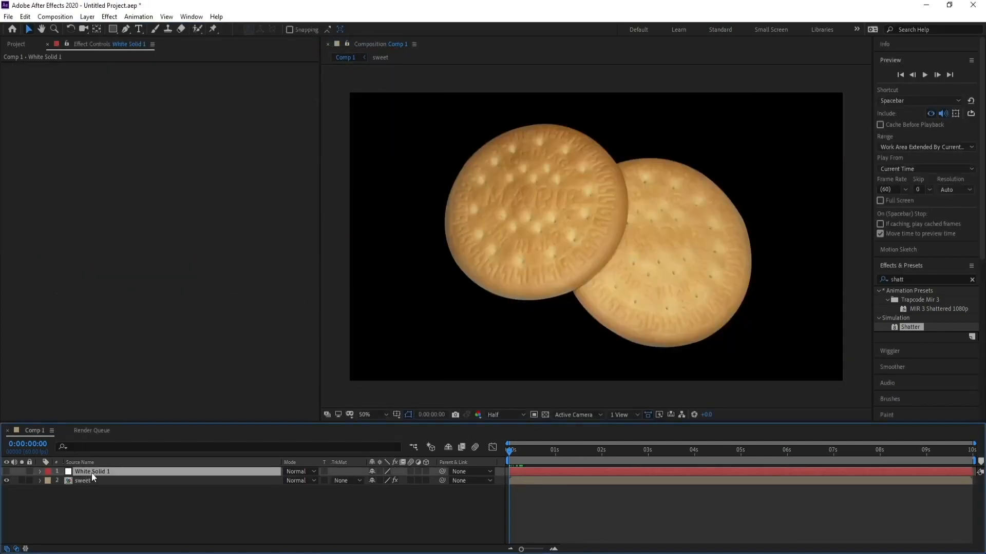
click(127, 29)
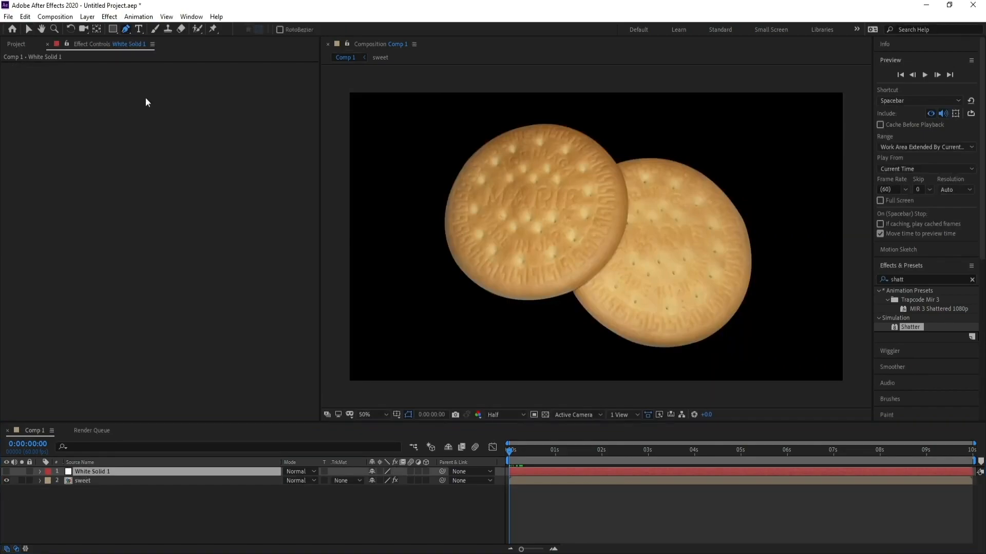
click(384, 235)
click(410, 285)
click(451, 274)
click(474, 249)
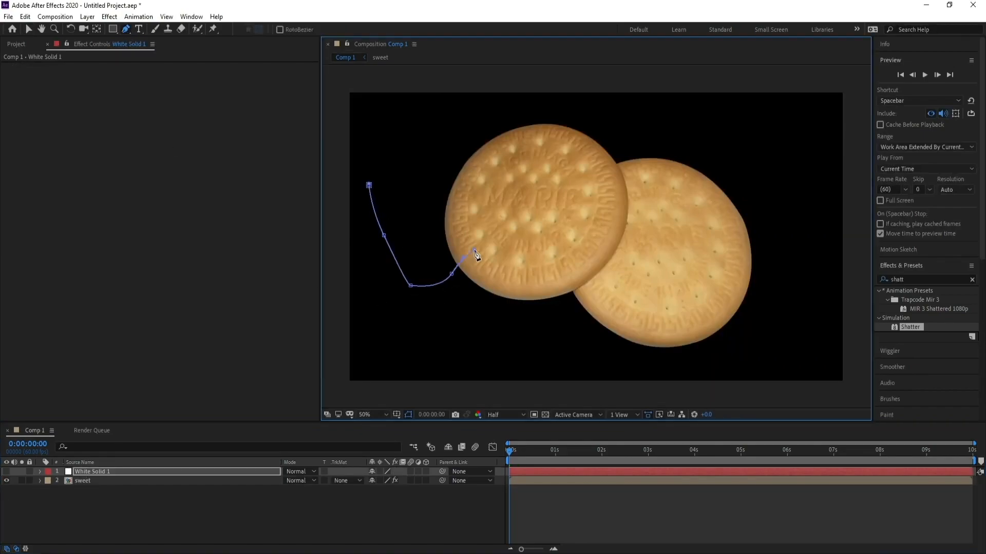
click(493, 234)
click(532, 215)
click(551, 203)
click(568, 180)
mouse_move(589, 144)
mouse_down()
mouse_move(589, 129)
mouse_move(556, 107)
mouse_move(517, 104)
mouse_up()
drag(498, 105, 403, 138)
drag(397, 150, 394, 154)
drag(369, 185, 371, 210)
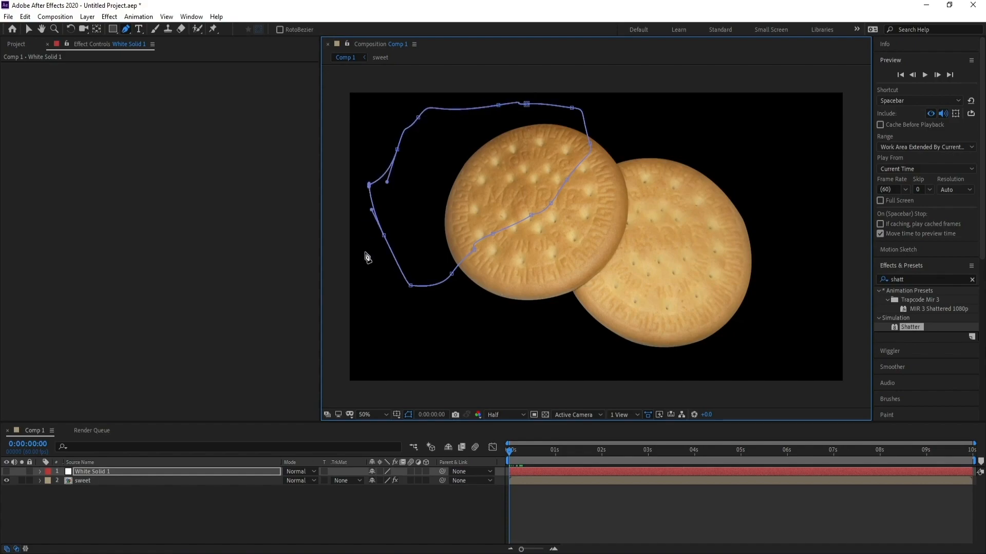
drag(493, 234, 491, 215)
drag(530, 215, 580, 175)
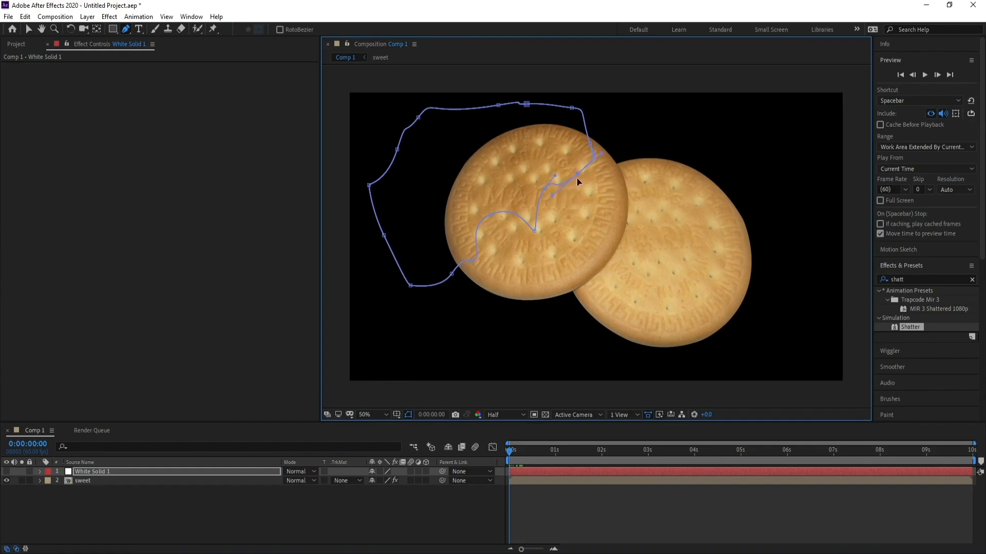
- On the biscuit layer's Shatter effect, set the Gradient Layer to White Solid 1 using its Effects & Masks
click(90, 482)
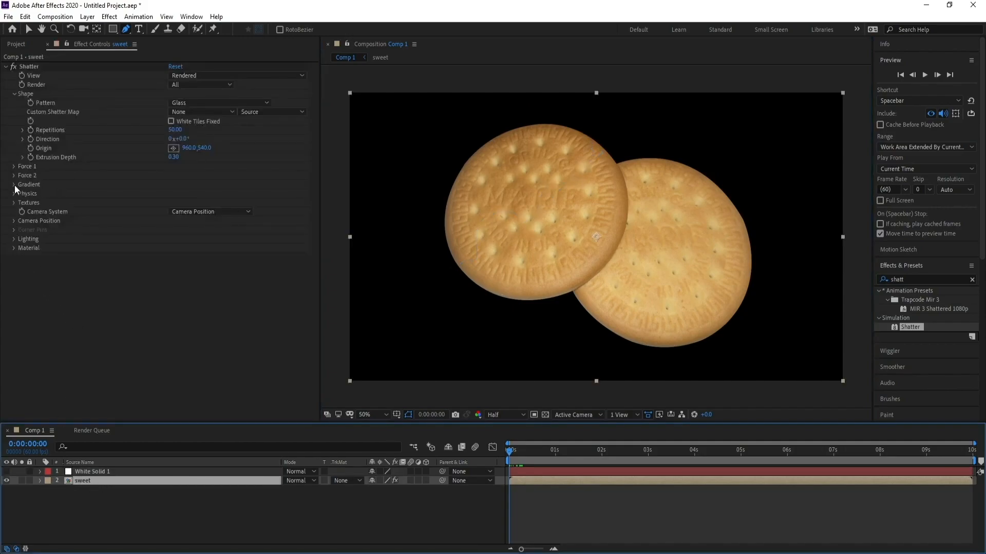
drag(510, 451, 515, 453)
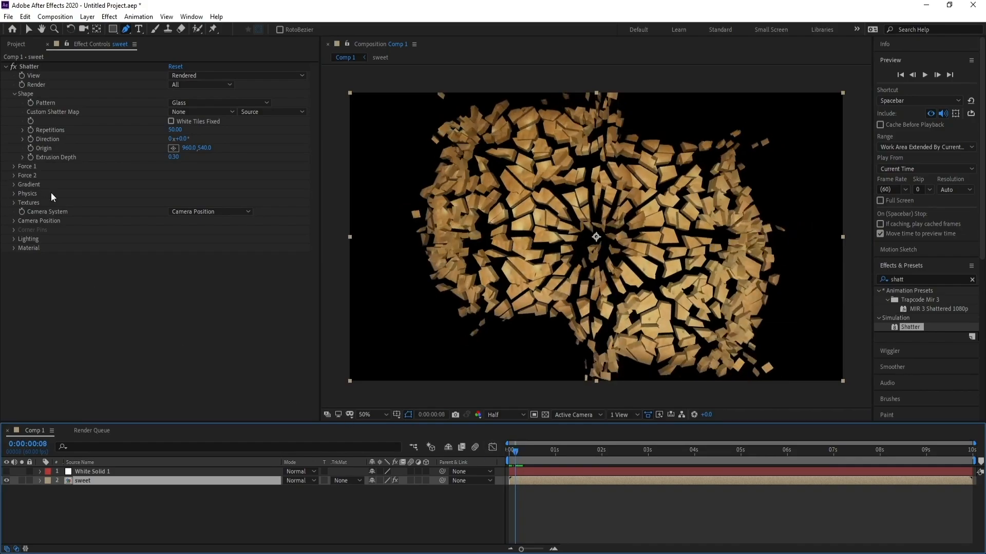
click(14, 186)
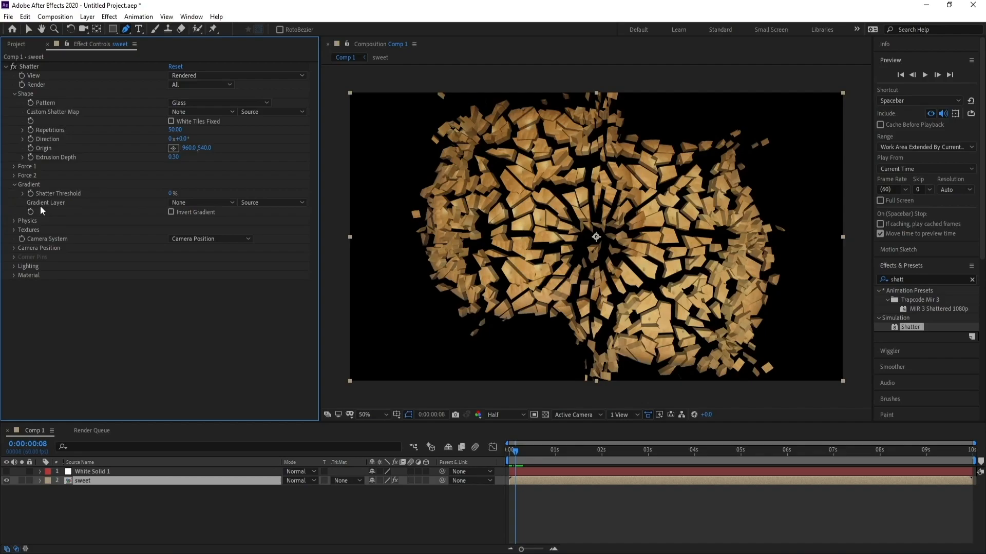
click(205, 203)
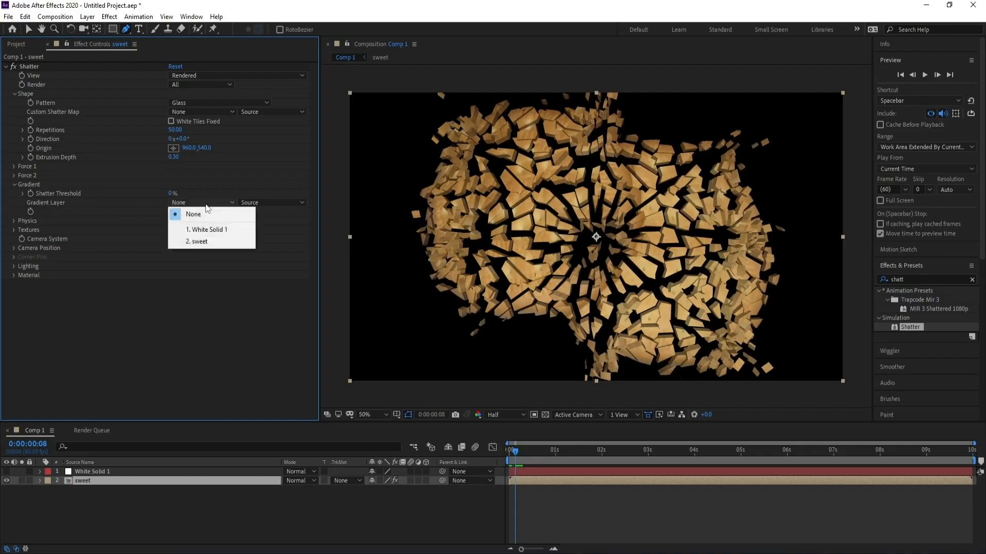
click(216, 231)
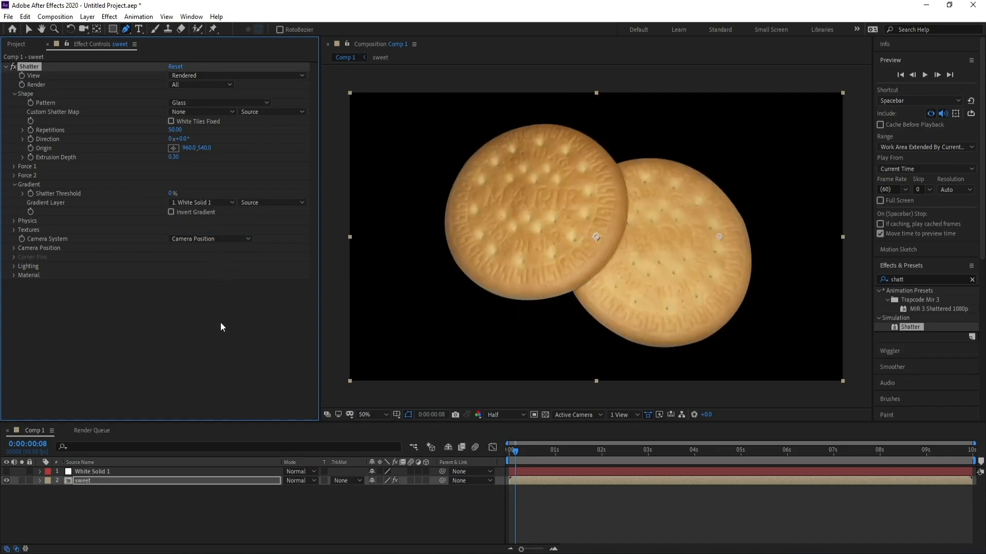
click(260, 201)
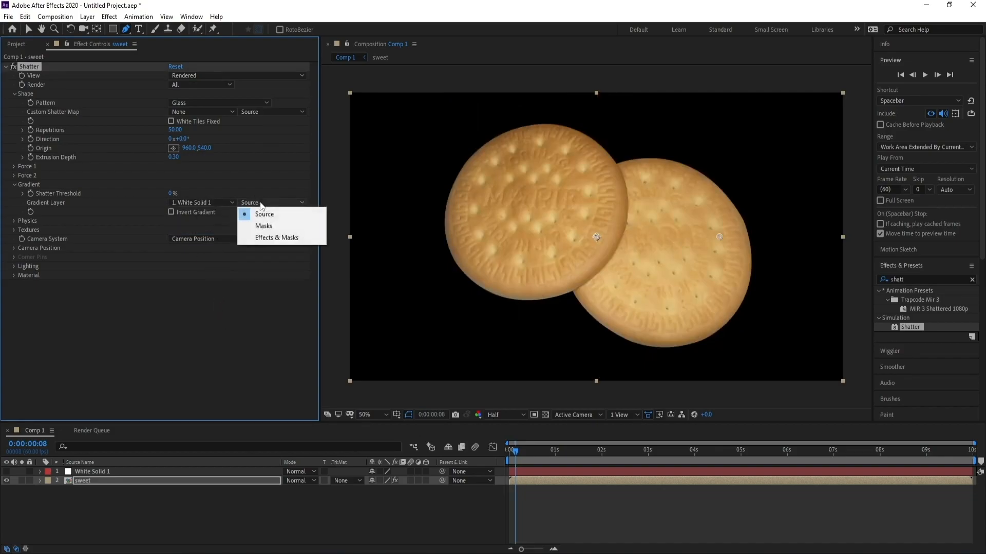
click(271, 238)
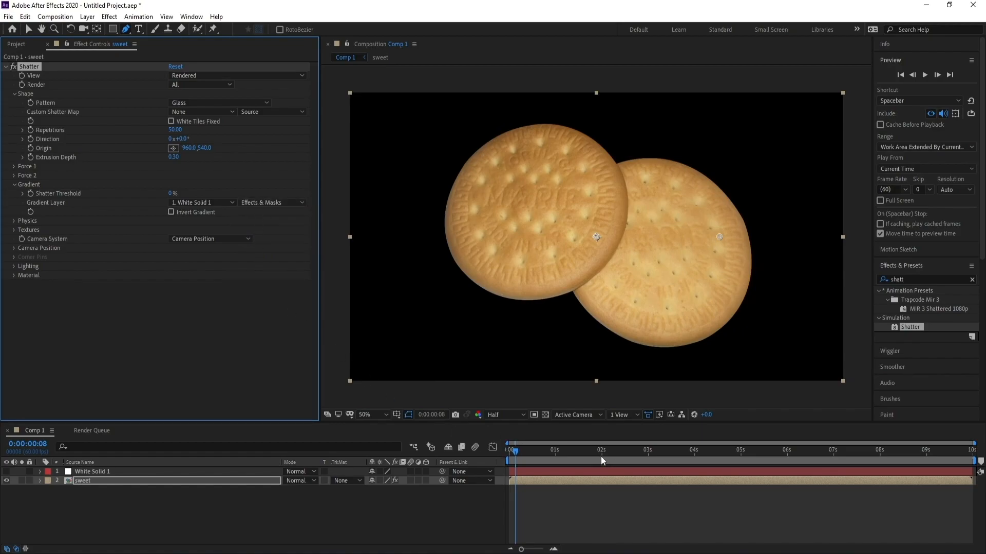
- Set the Shatter Threshold to 20%
click(518, 452)
drag(520, 450, 520, 451)
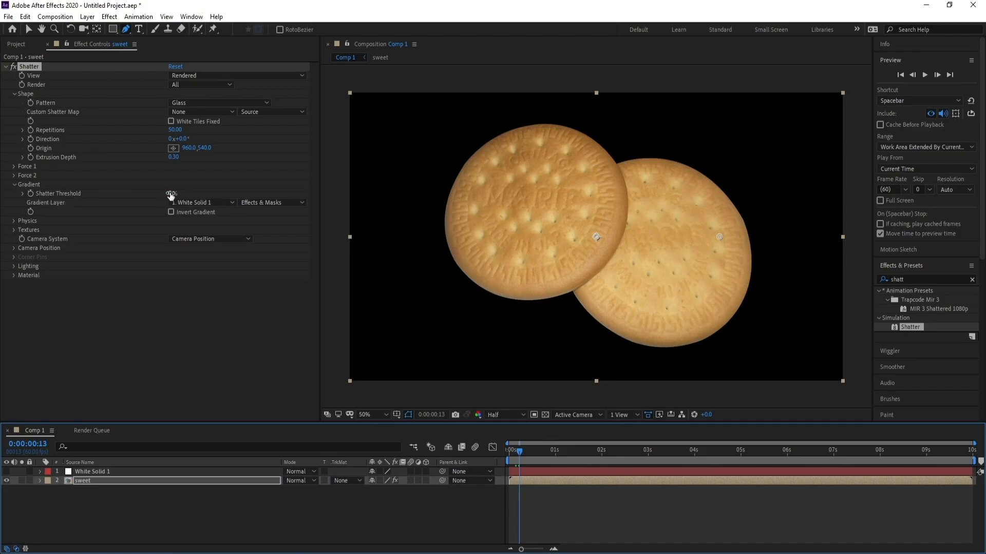
drag(173, 194, 177, 193)
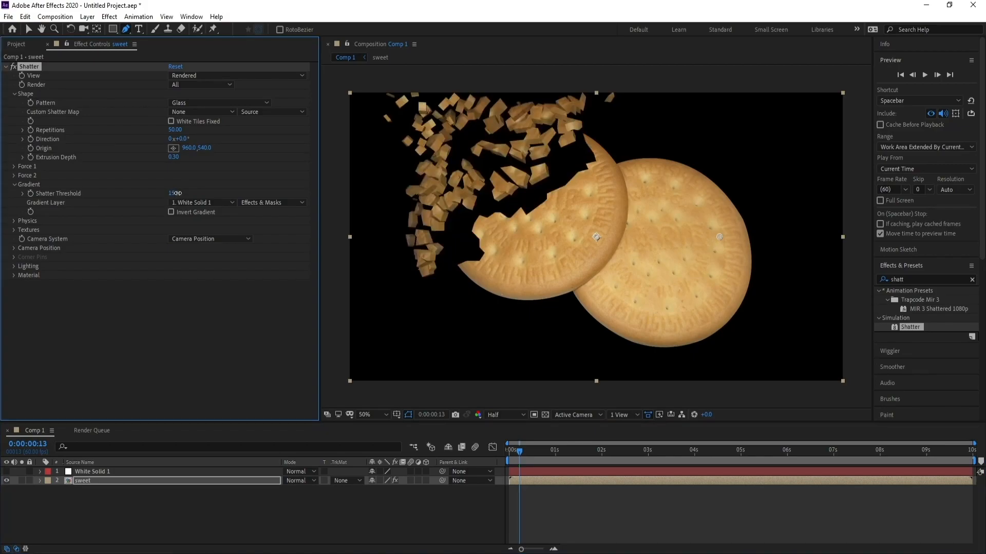
click(174, 194)
text(20)
key(Return)
- Play back the shatter animation from the start of the timeline
drag(521, 450, 503, 450)
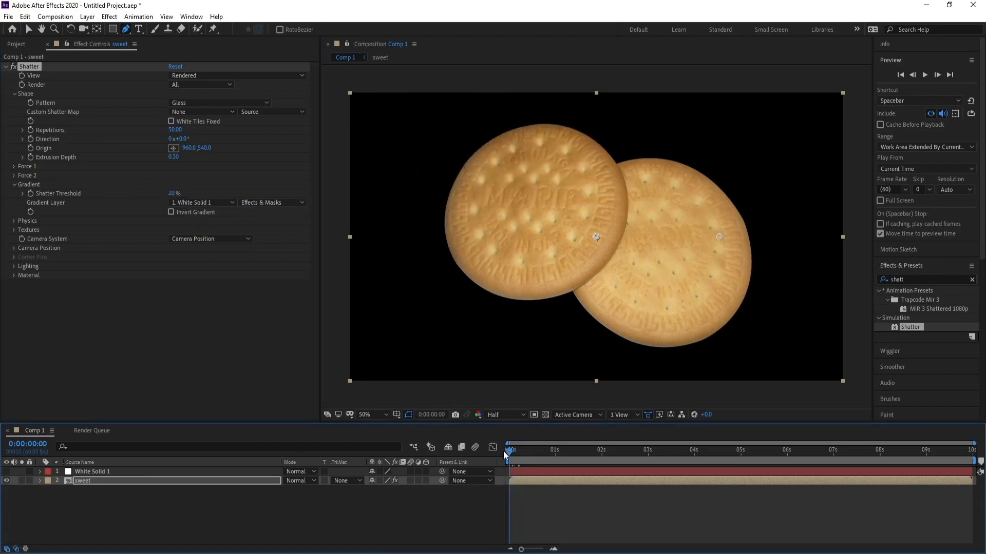
key(space)
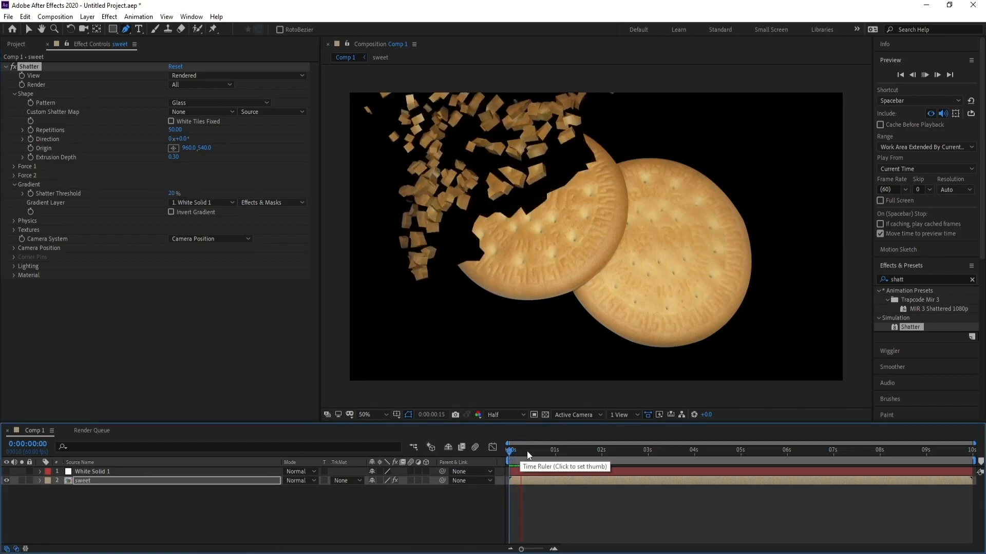
key(space)
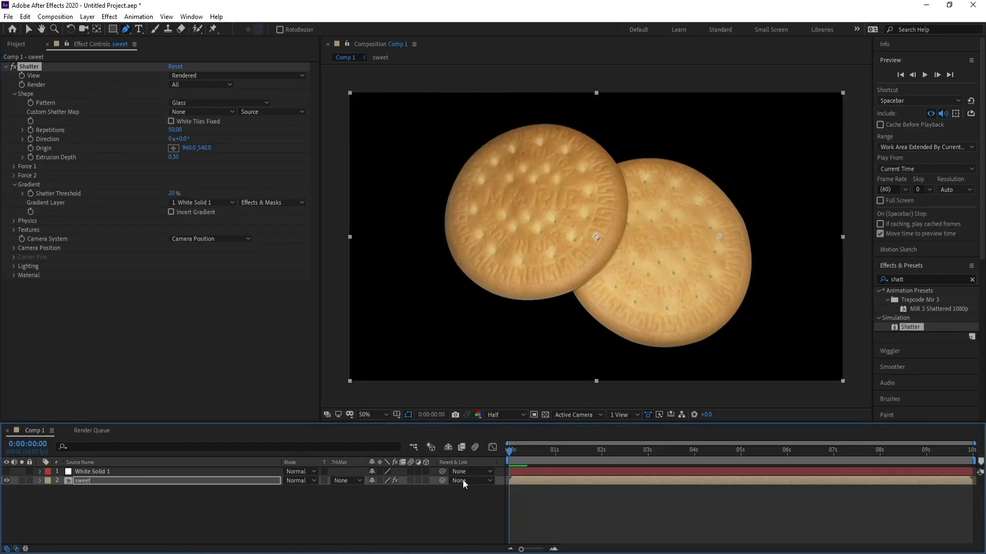
key(space)
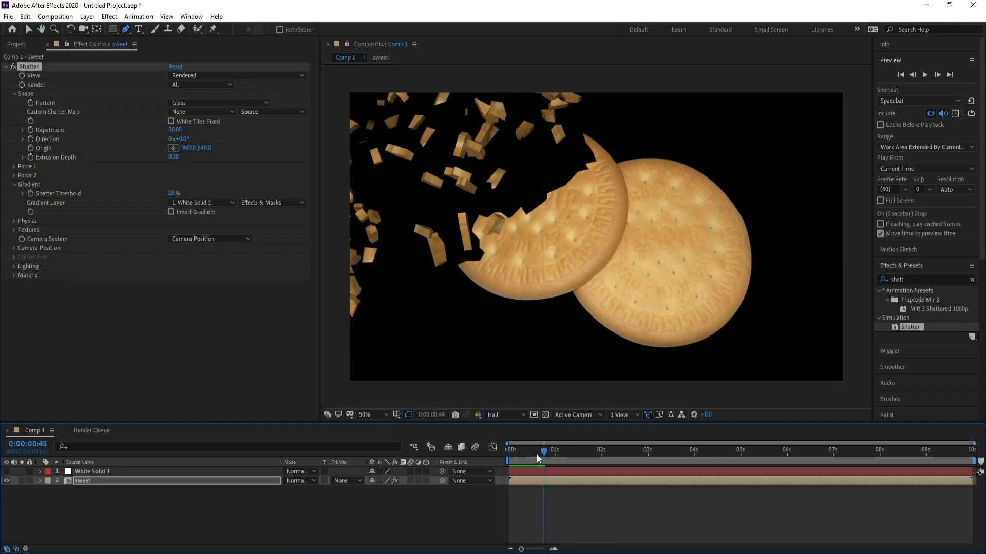
drag(537, 454, 527, 455)
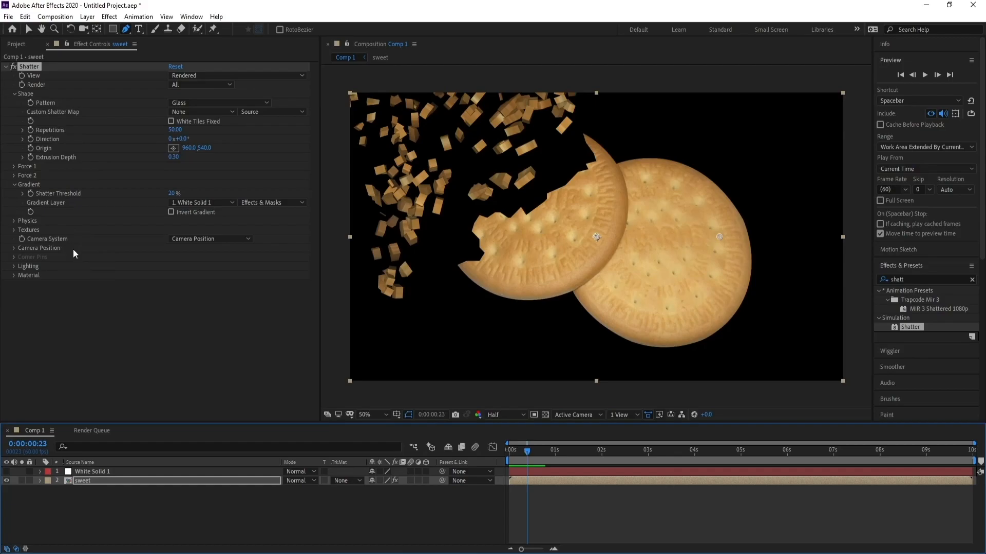
- Set the Physics Rotation Speed to 0.40 and Randomness to 0.30
click(14, 221)
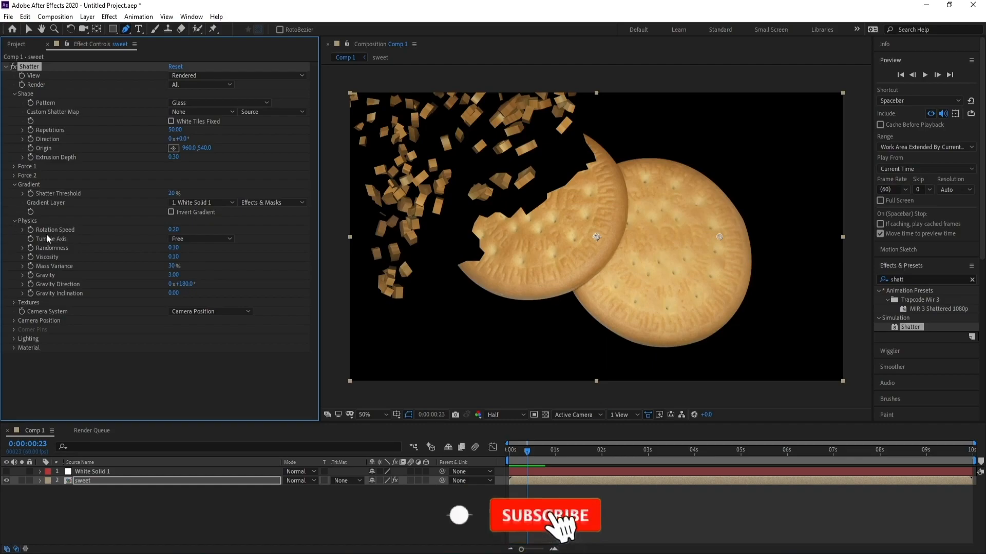
drag(184, 230, 186, 230)
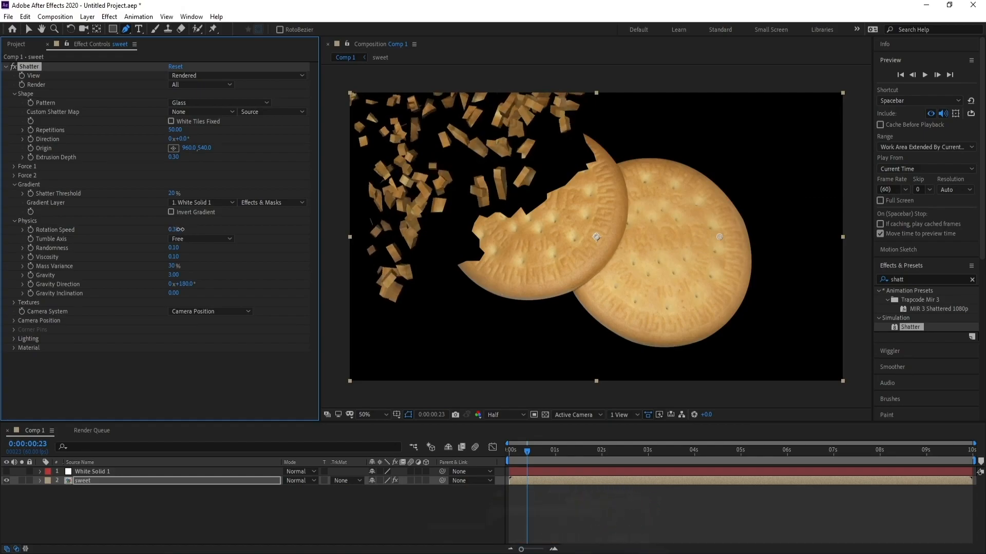
click(175, 229)
text(40)
key(Return)
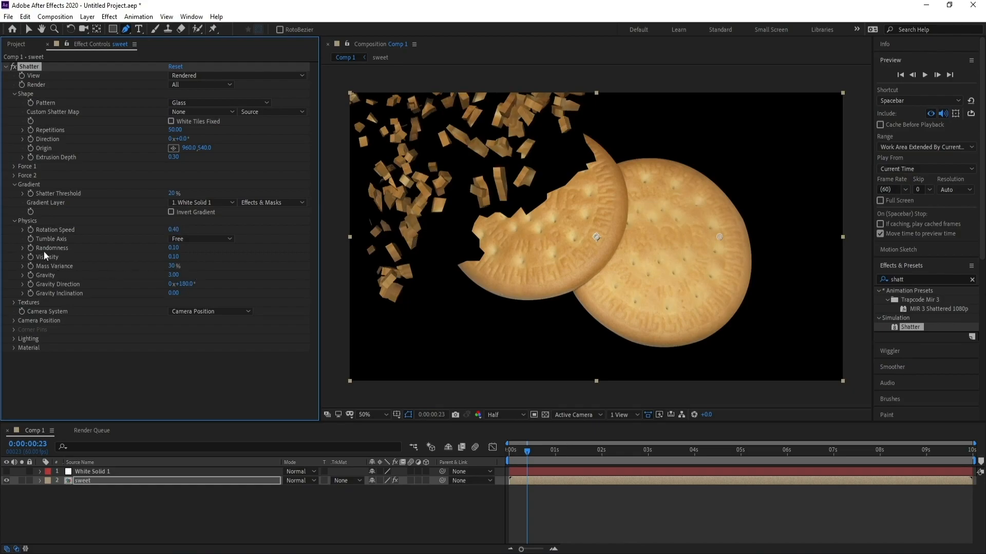
mouse_move(176, 249)
mouse_down()
mouse_move(186, 249)
mouse_move(175, 251)
mouse_up()
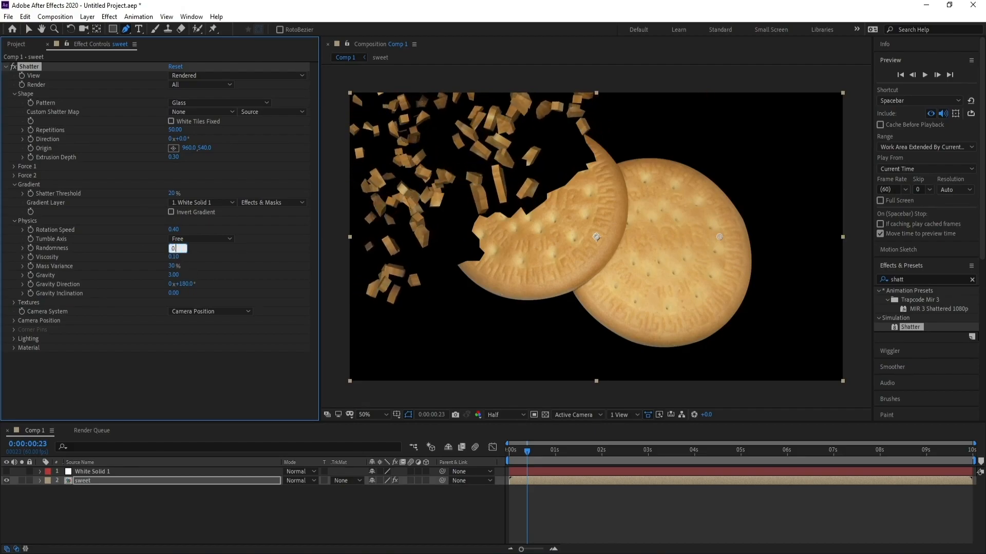
key(Return)
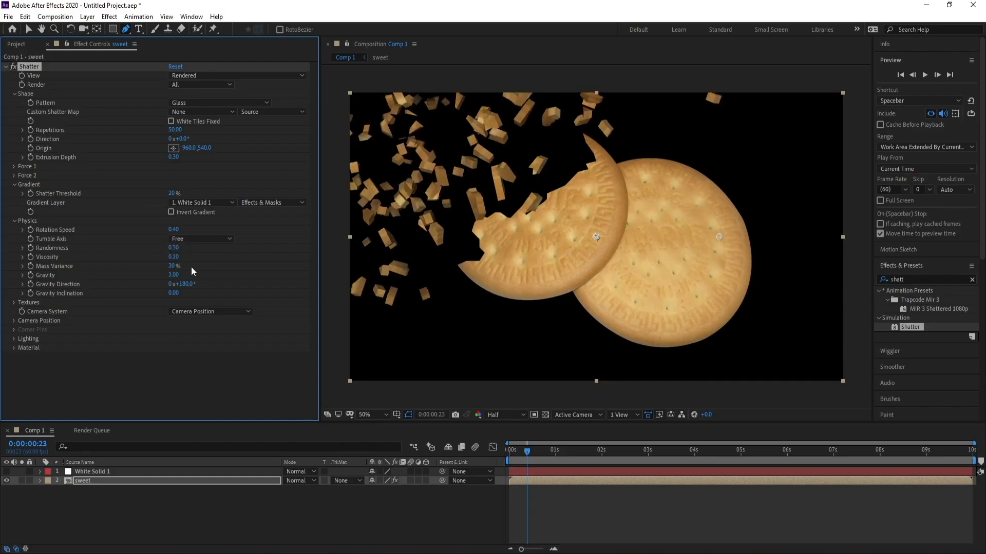
- Play back and scrub the animation from the start to check the breaking pieces
drag(529, 451, 494, 458)
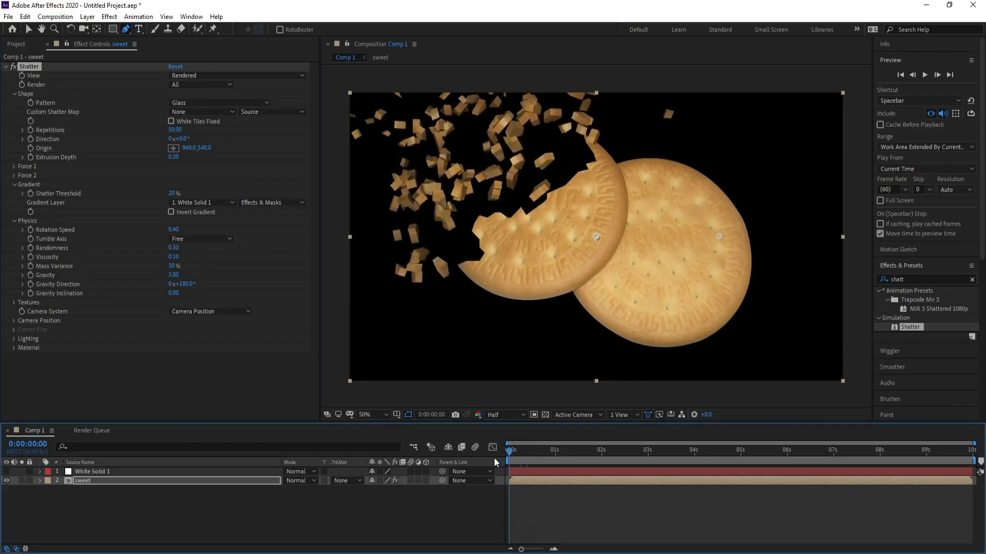
key(space)
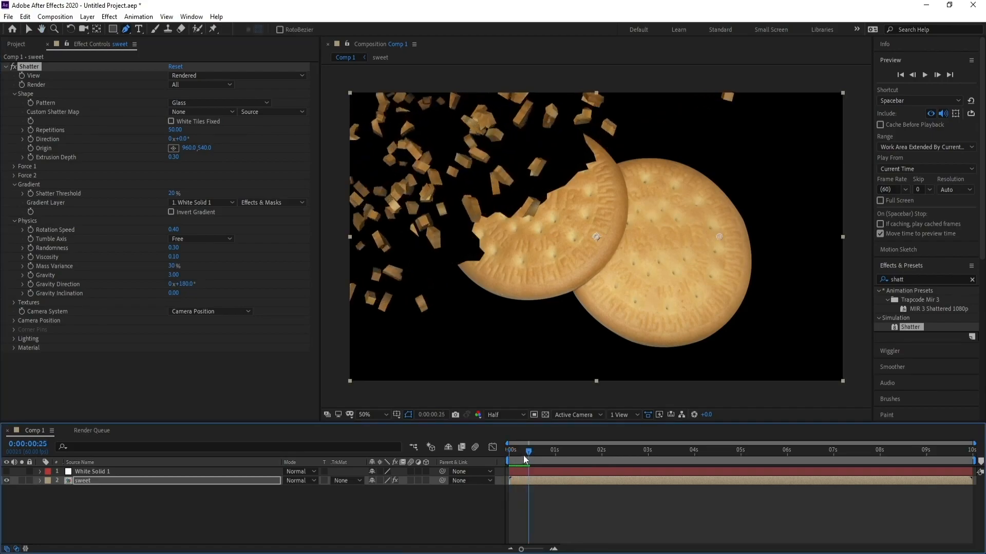
click(512, 455)
drag(512, 455, 523, 455)
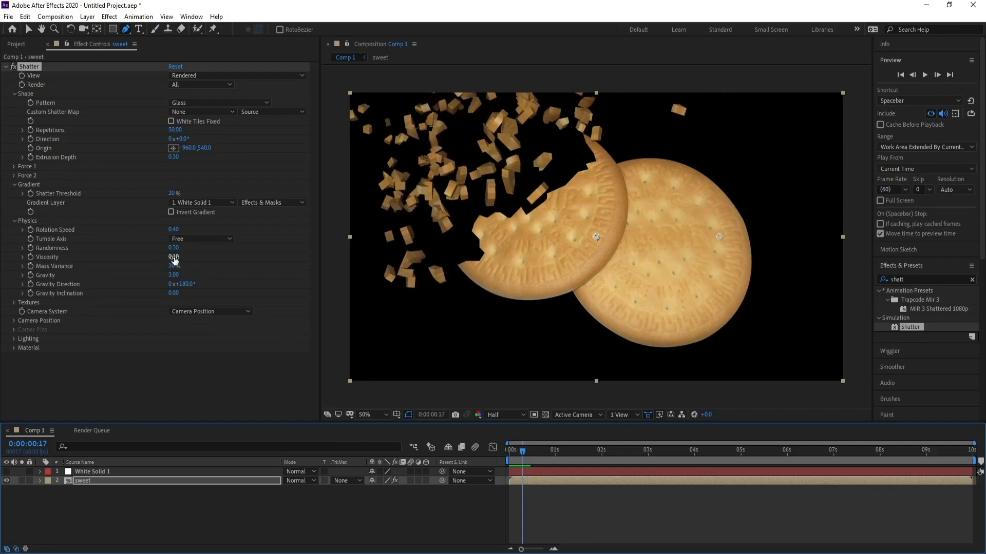
- Set the Physics Viscosity to 0.30 and Mass Variance to 40%
drag(173, 258, 182, 257)
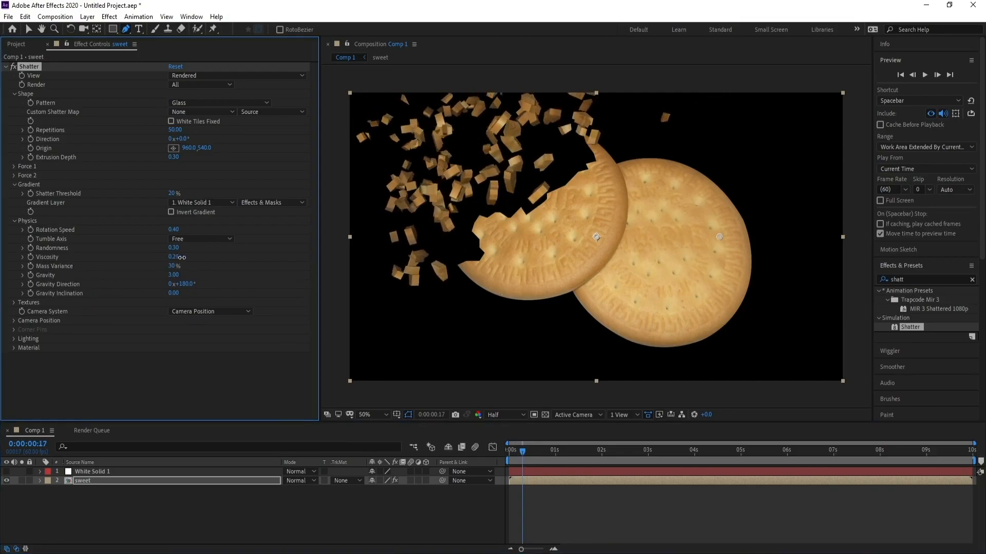
click(176, 258)
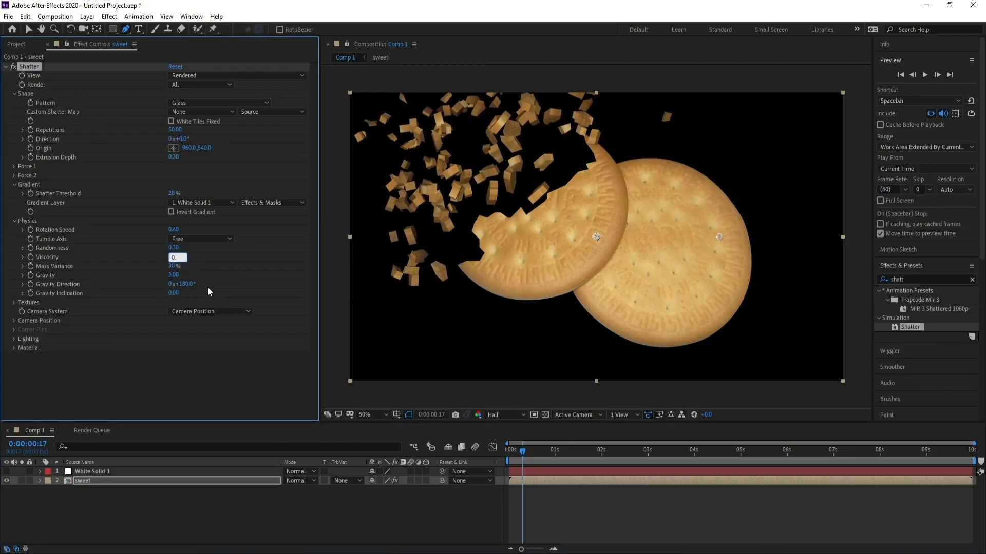
text(0.3)
key(Return)
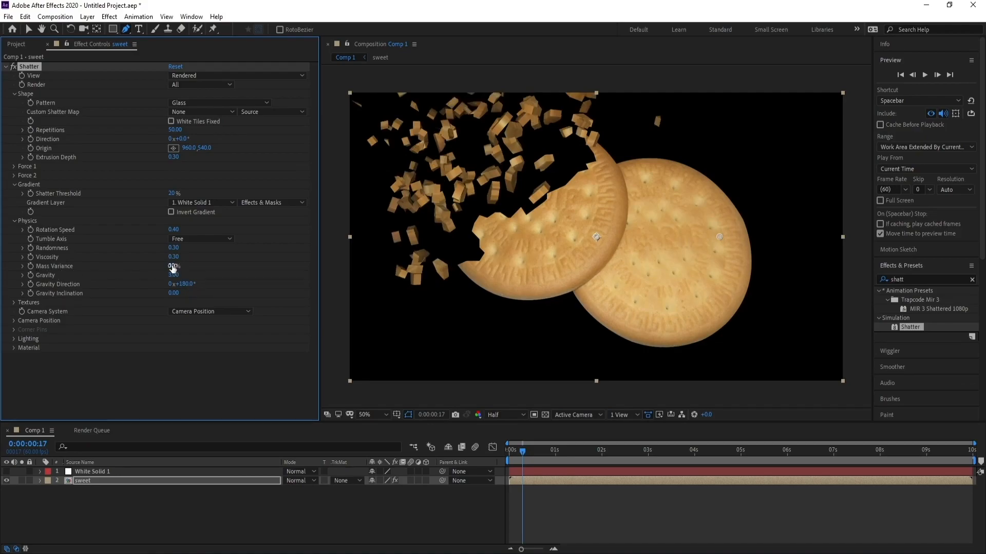
drag(175, 267, 177, 267)
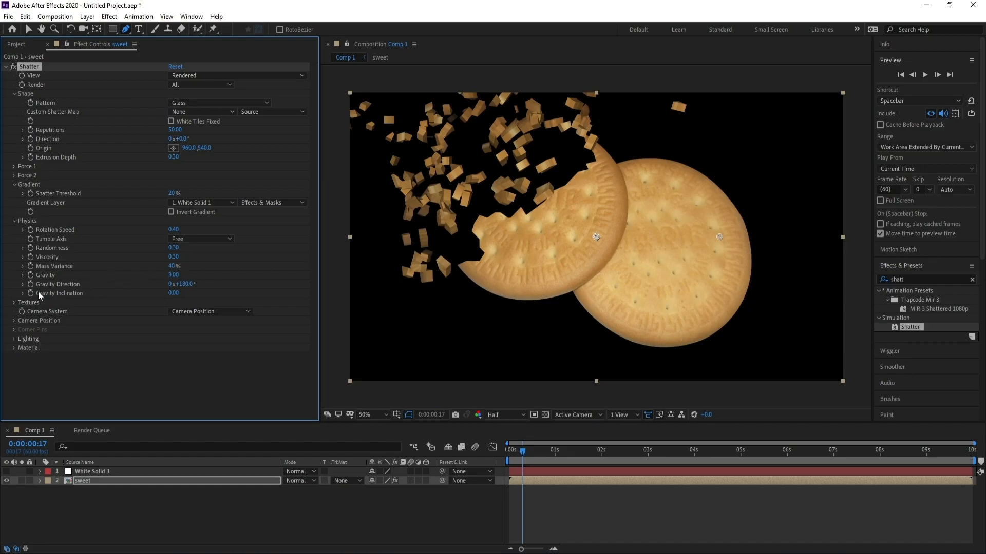
- Set the Physics Gravity to 15
drag(179, 280, 198, 275)
click(198, 275)
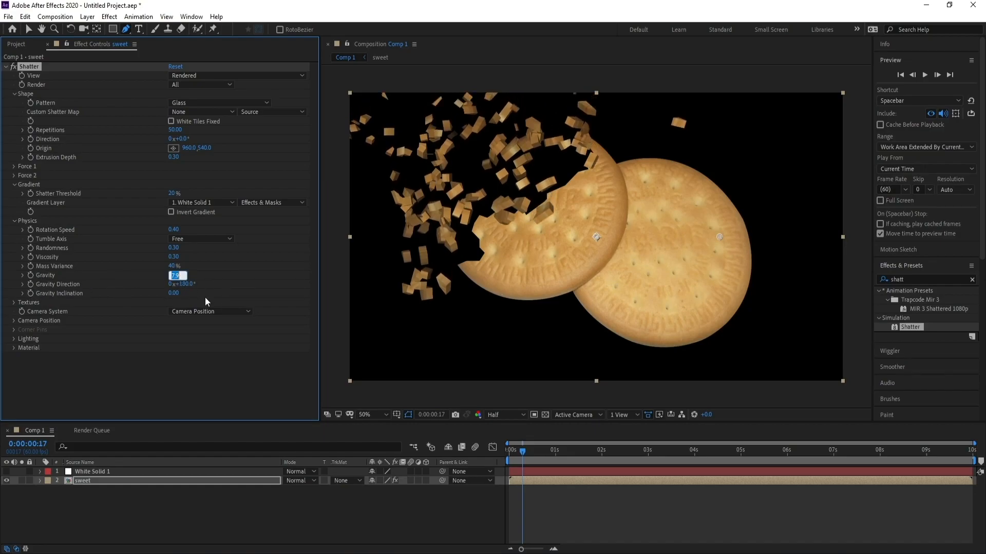
text(15)
key(Return)
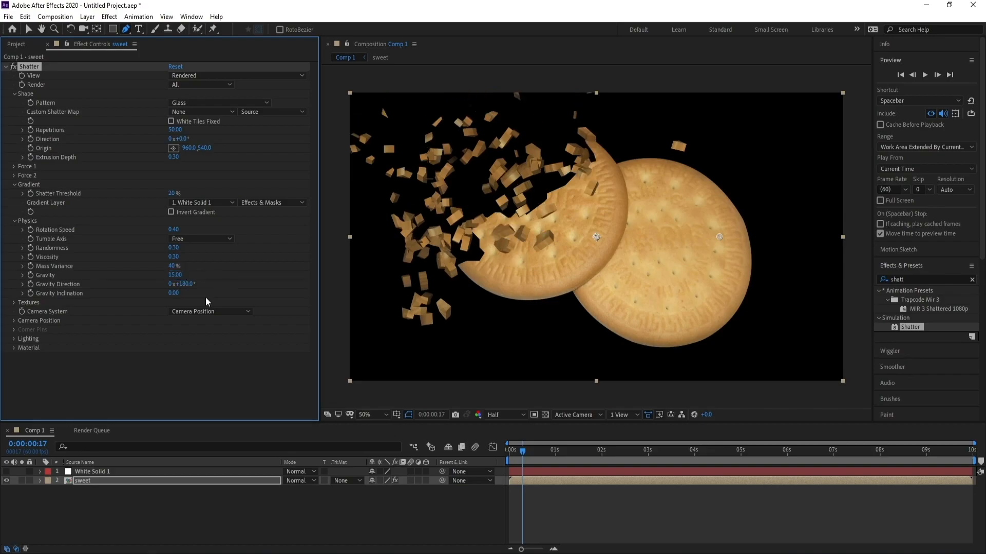
- Play back the animation from the start and scrub through the break
drag(521, 453, 482, 461)
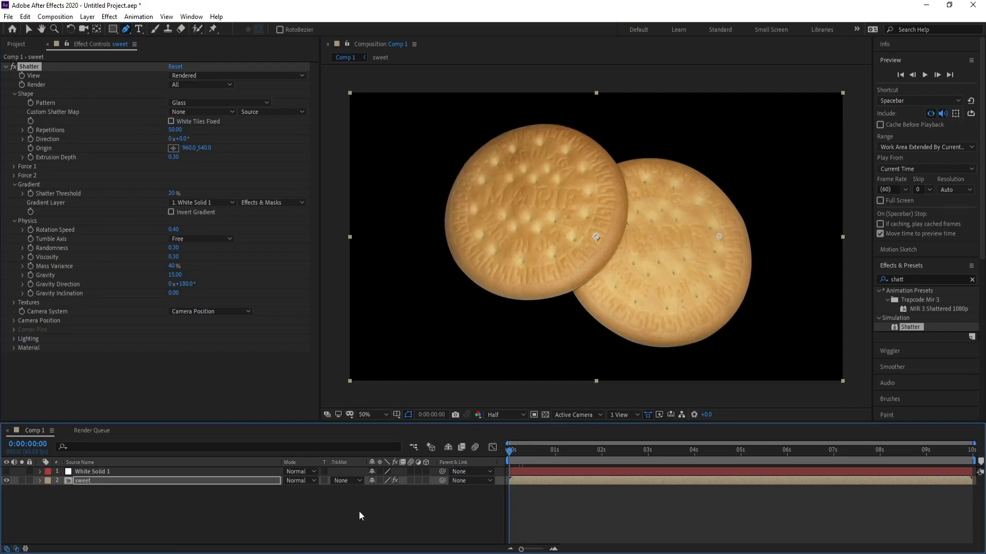
key(space)
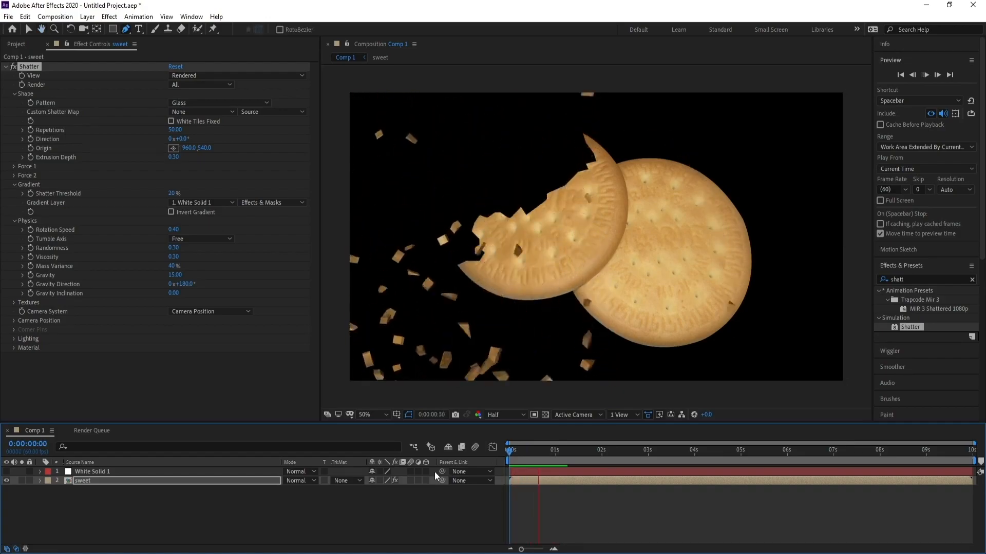
drag(550, 455, 527, 456)
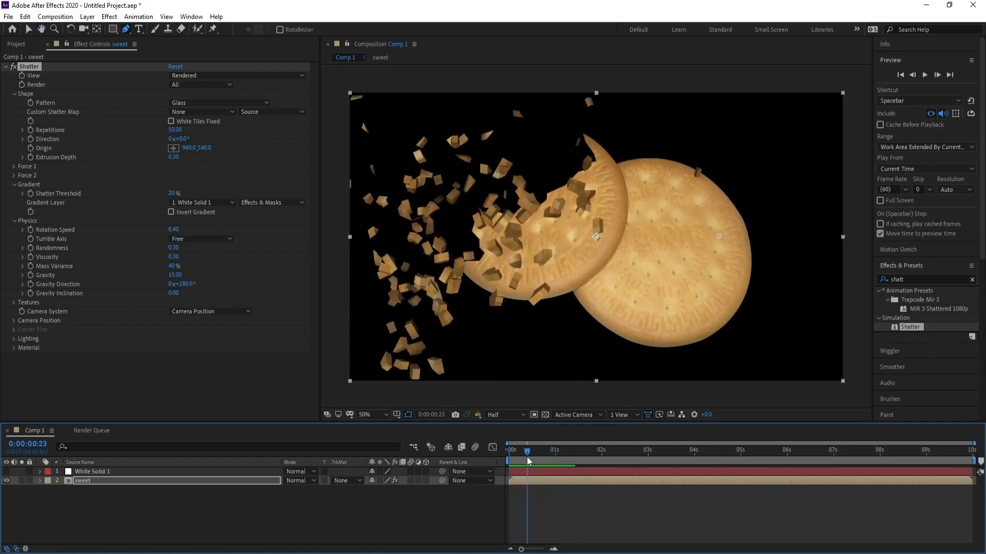
- In Camera Position, set the Y Rotation to 24° and the Z Position to 2.37
click(9, 324)
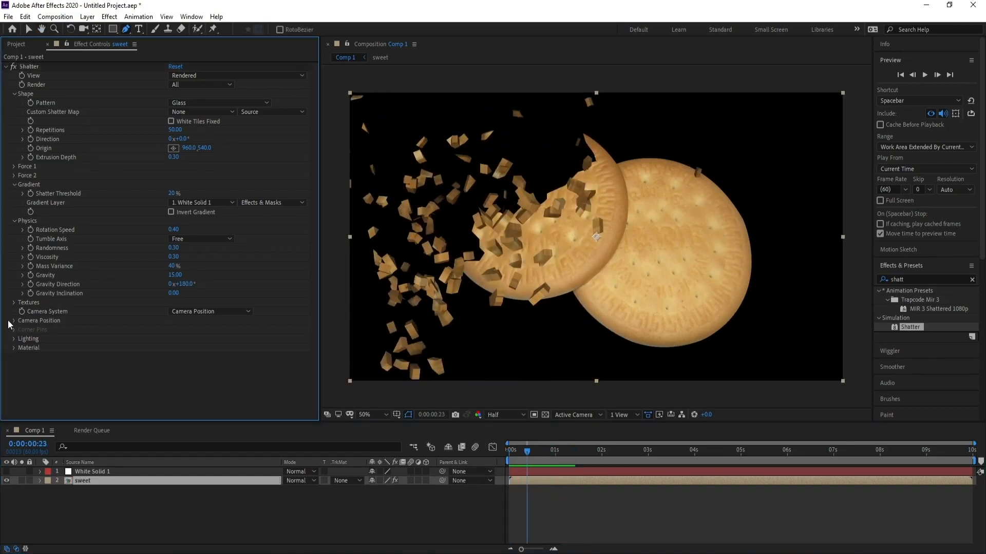
click(14, 320)
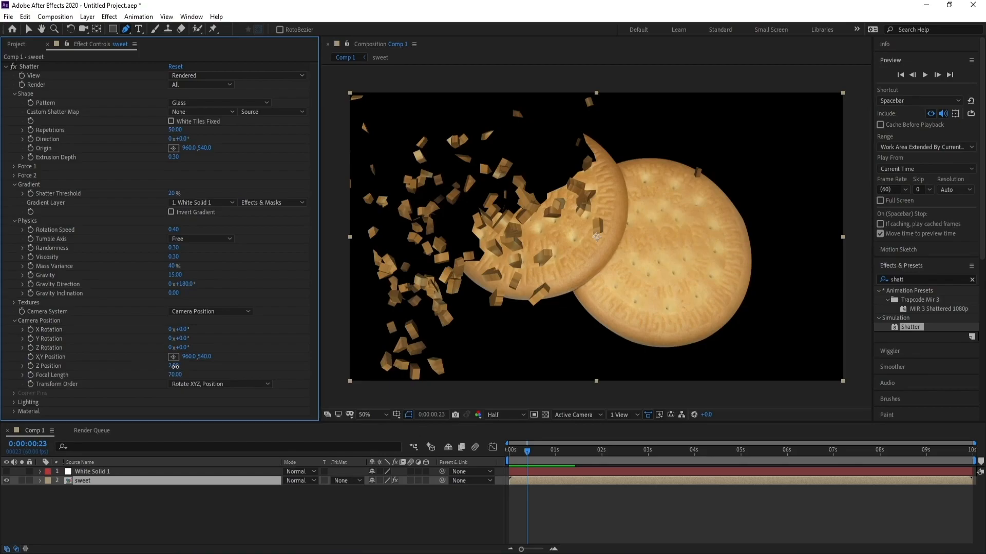
drag(175, 366, 198, 342)
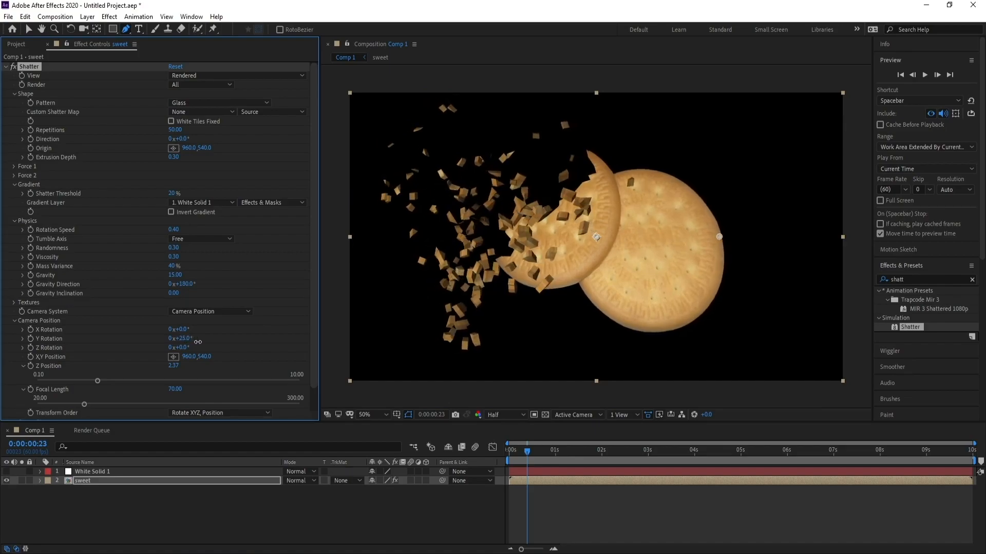
- Play back the final animation from the start and scrub through it
key(Home)
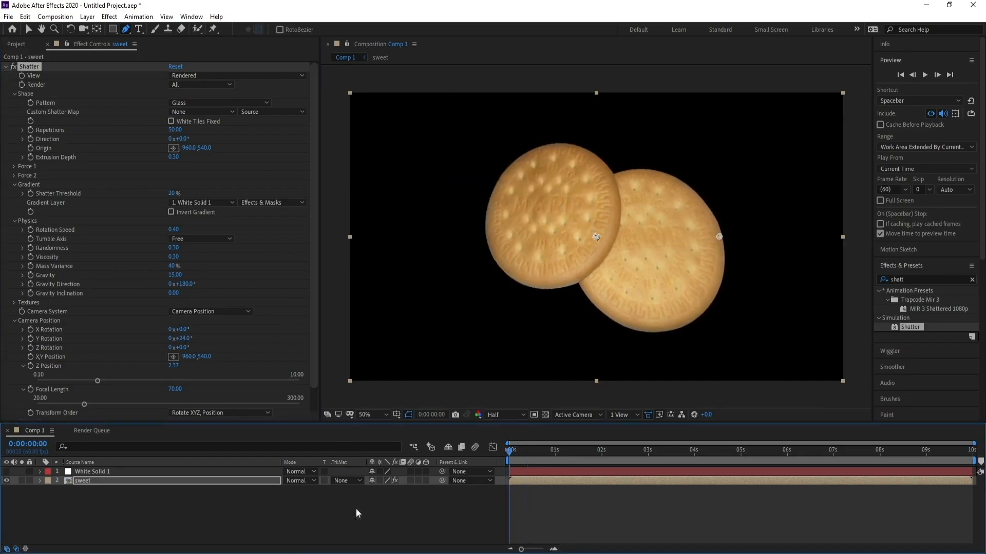
key(space)
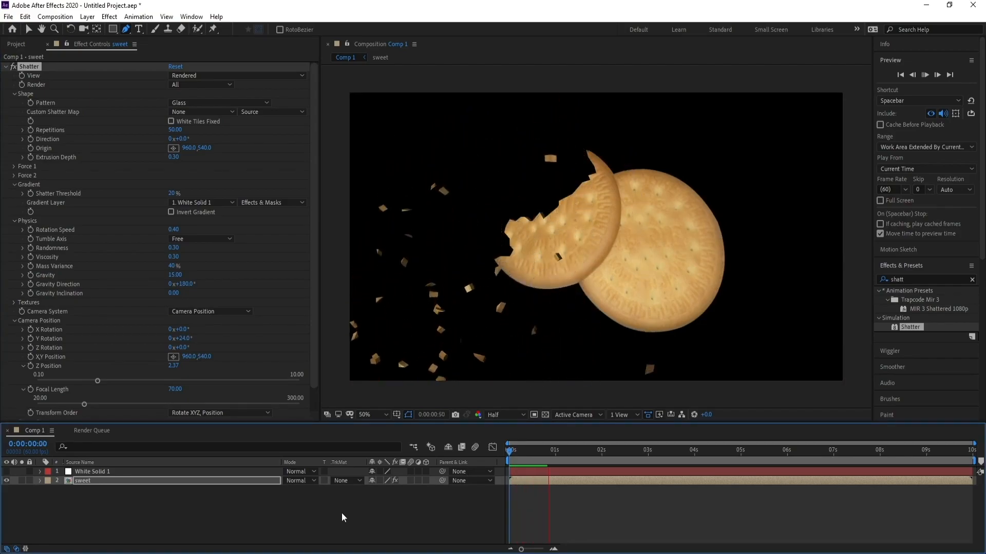
key(space)
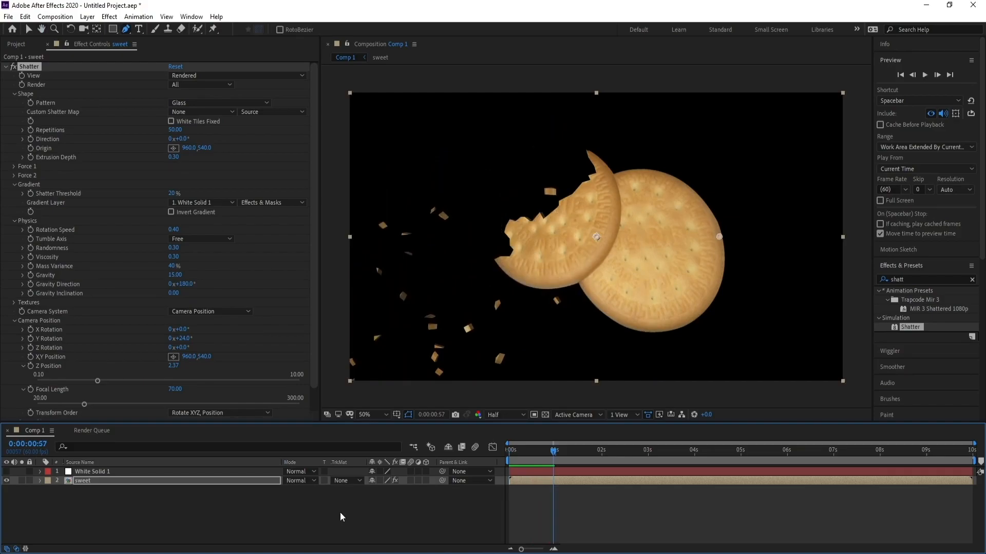
mouse_move(552, 455)
mouse_down()
mouse_move(514, 461)
mouse_move(536, 460)
mouse_up()
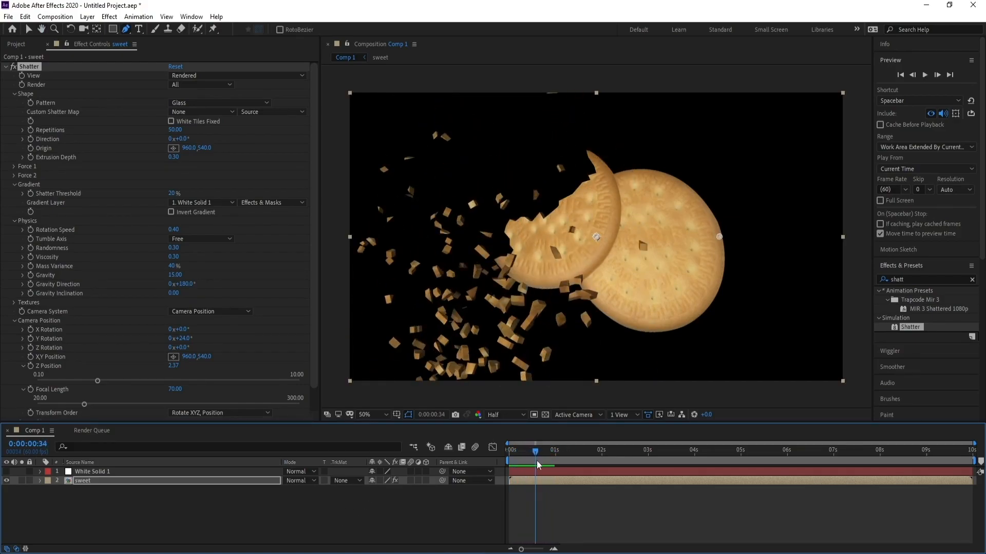